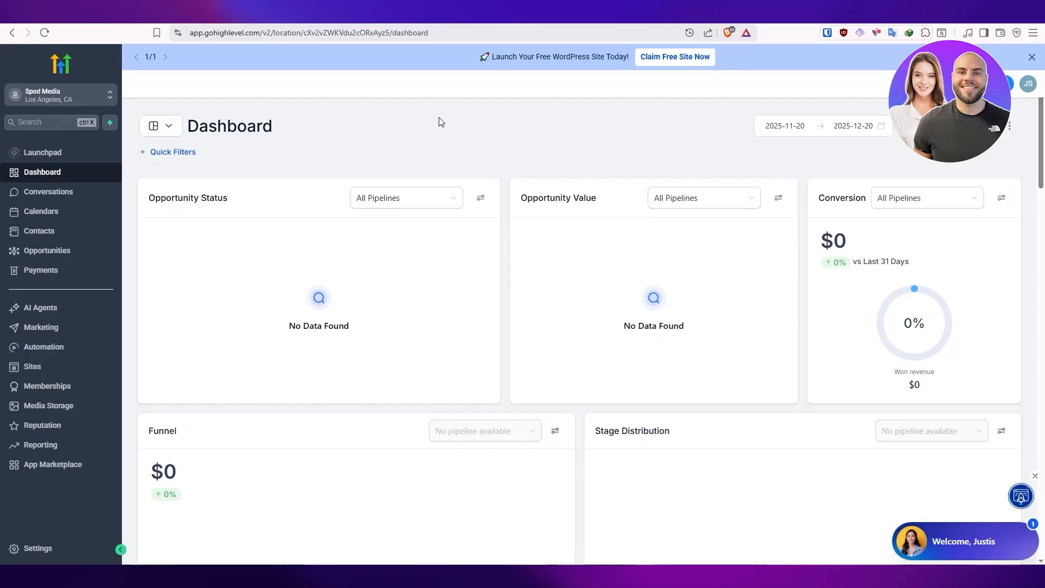
- Switch from the sub-account to the agency view and return to the Spod Media sub-account
{"action": "left_click", "coordinate": [17, 99]}
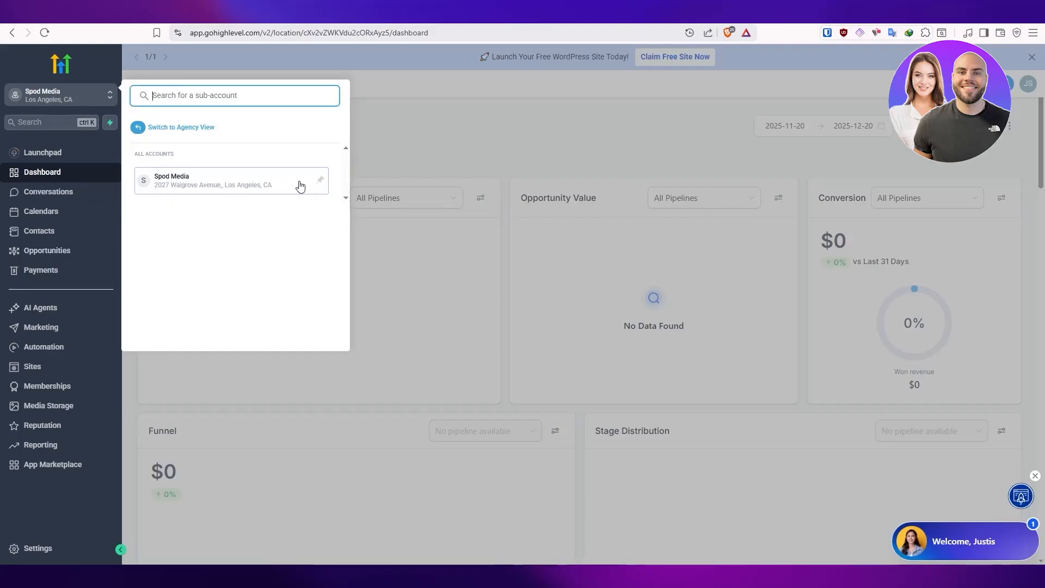
{"action": "left_click", "coordinate": [469, 180]}
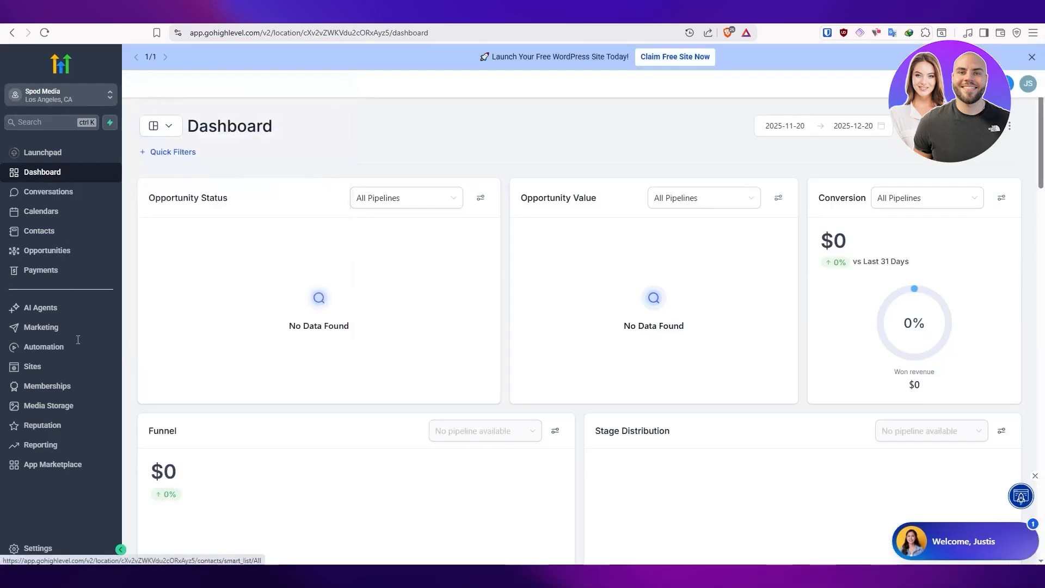
{"action": "left_click", "coordinate": [71, 104]}
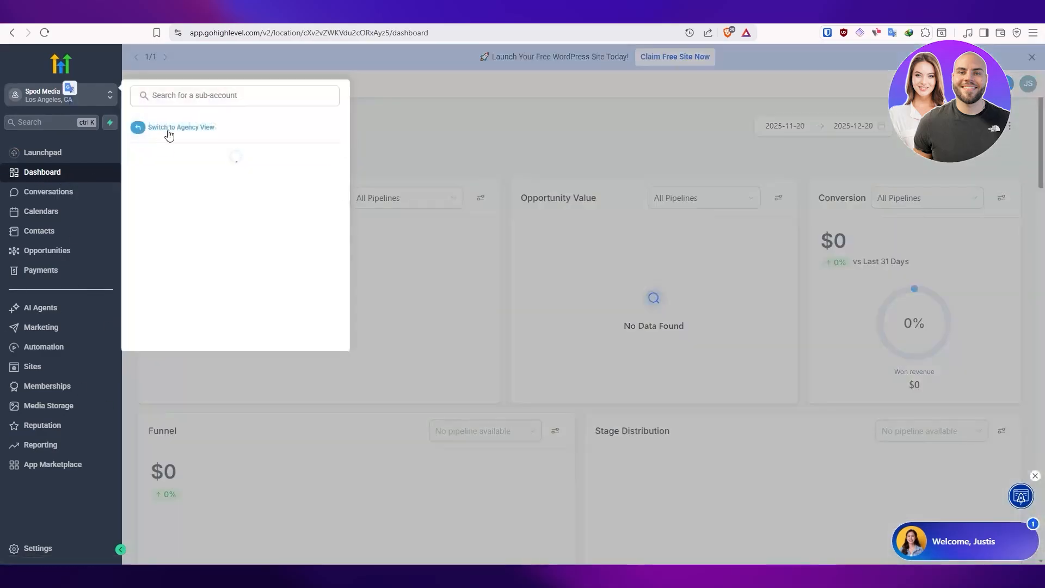
{"action": "left_click", "coordinate": [169, 132]}
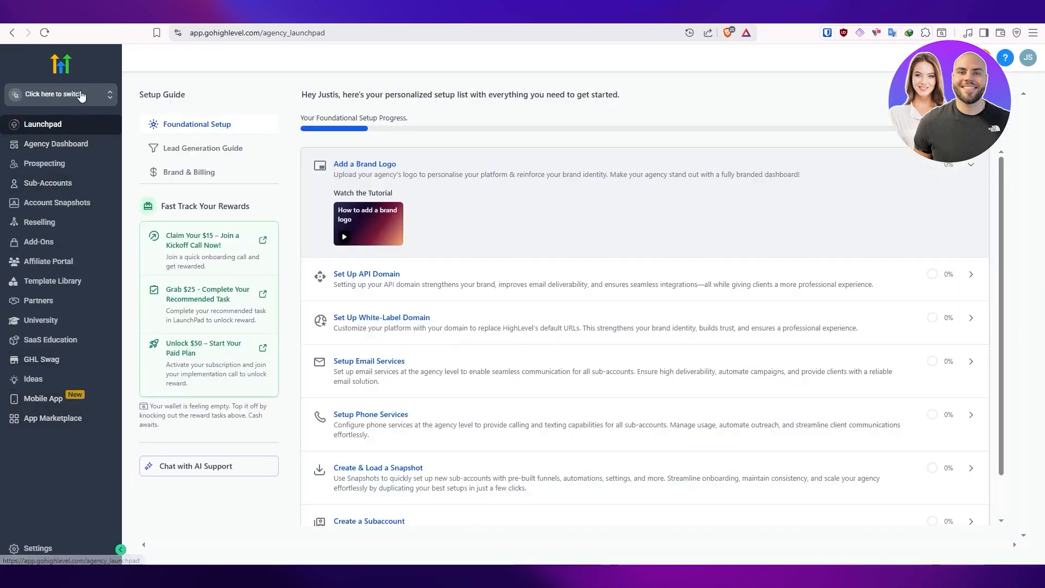
{"action": "left_click", "coordinate": [80, 96]}
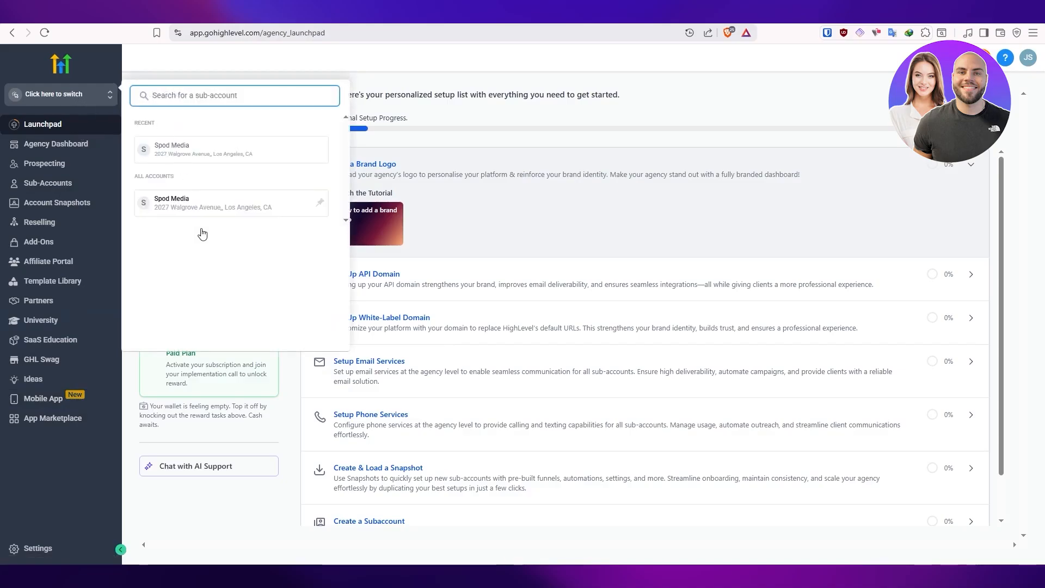
{"action": "left_click", "coordinate": [163, 210]}
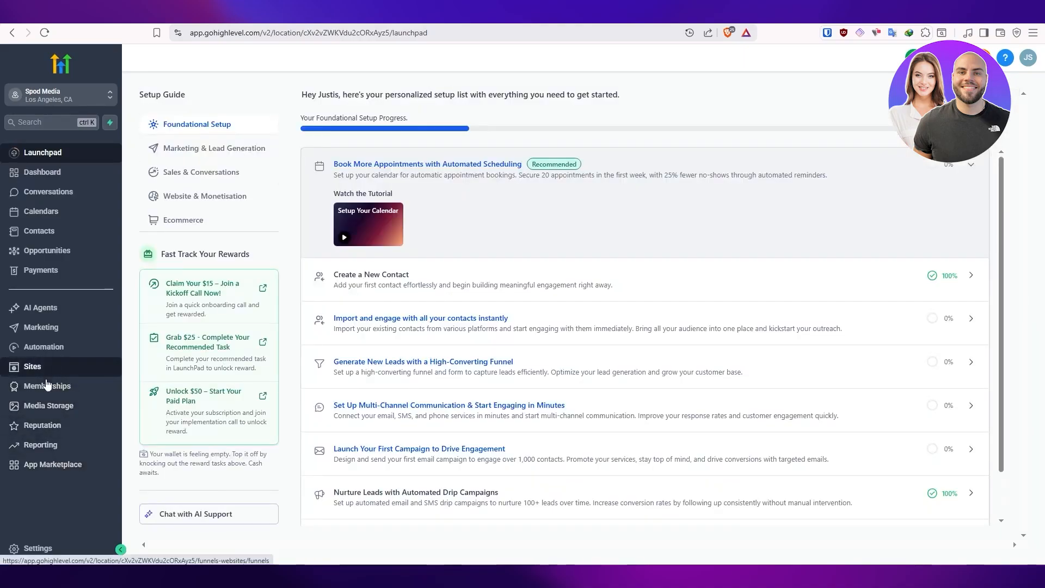
- Open the Integrations page in the sub-account's settings
{"action": "left_click", "coordinate": [39, 547]}
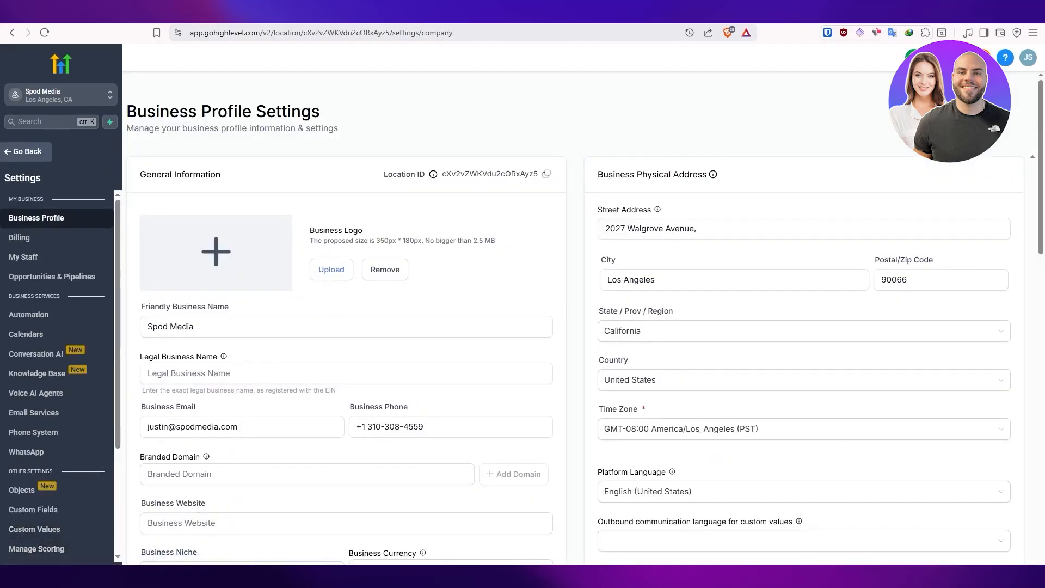
{"action": "scroll", "coordinate": [54, 482], "scroll_direction": "down", "scroll_amount": 3}
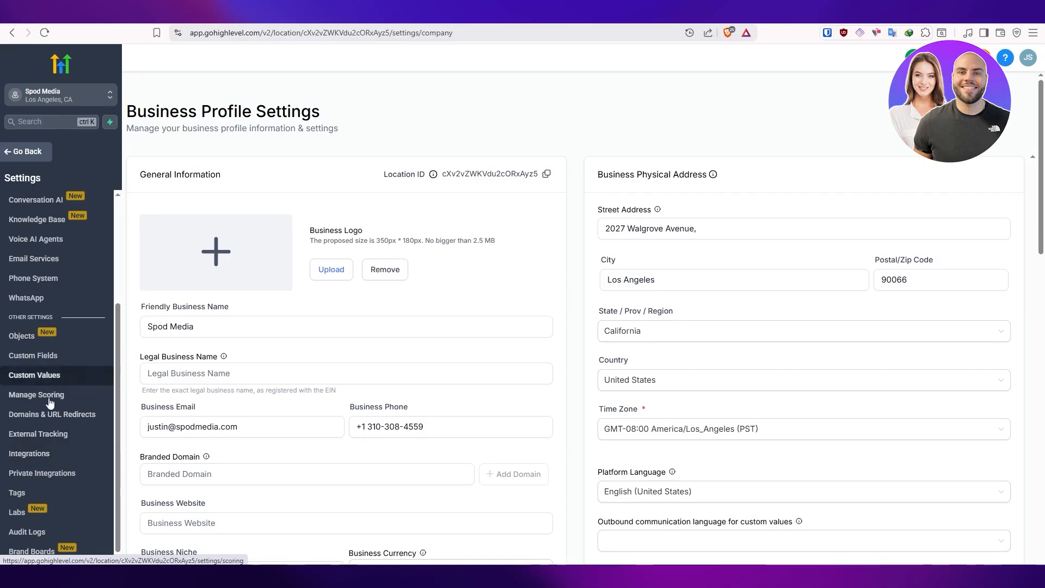
{"action": "left_click", "coordinate": [30, 454]}
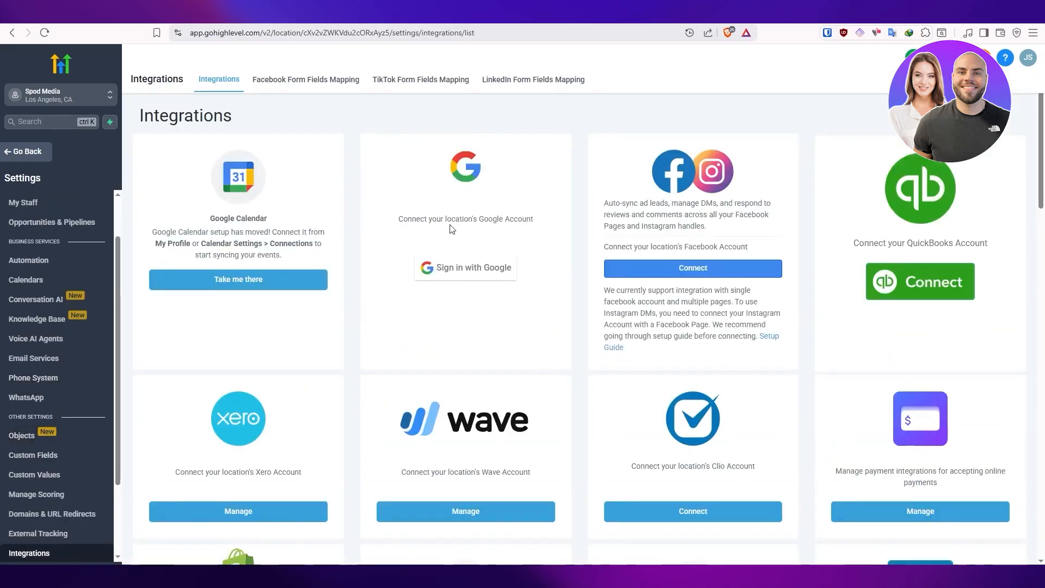
- Try to connect the location's Google account by signing in with Google, leaving GBP call tracking enabled
{"action": "left_click_drag", "start_coordinate": [464, 219], "coordinate": [531, 218]}
{"action": "left_click", "coordinate": [497, 266]}
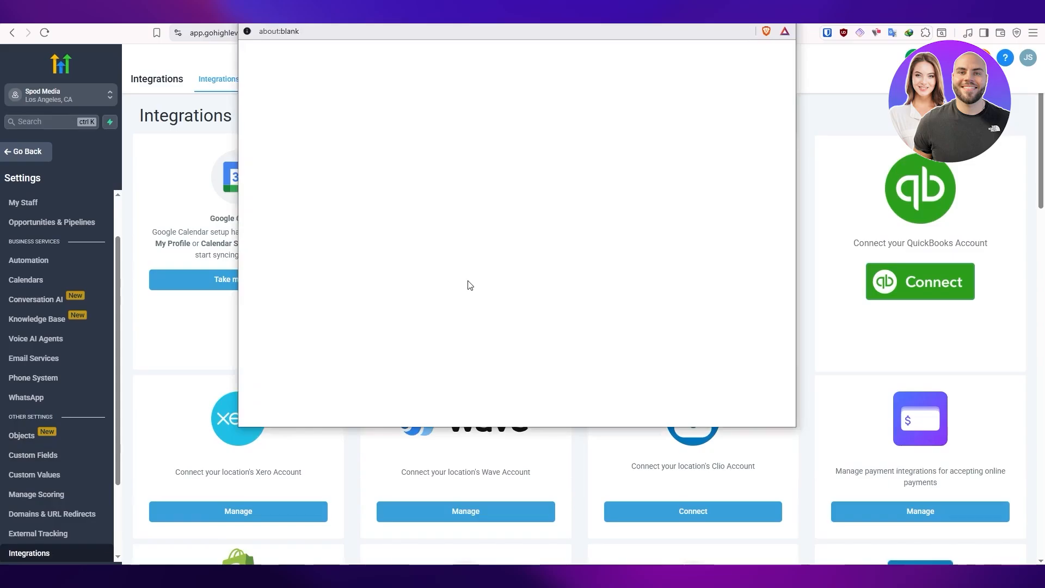
{"action": "left_click", "coordinate": [783, 15]}
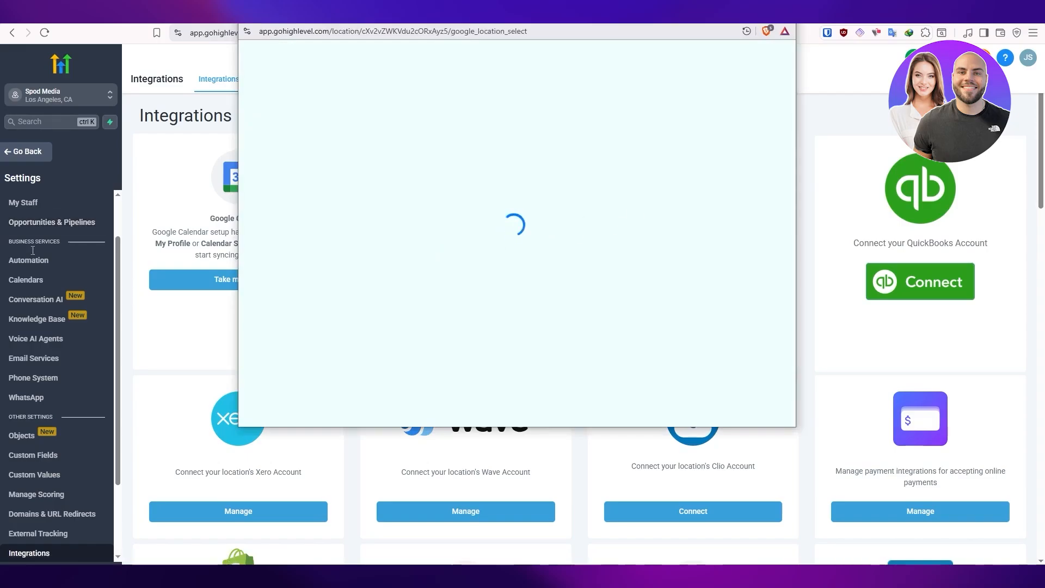
{"action": "scroll", "coordinate": [94, 397], "scroll_direction": "down", "scroll_amount": 3}
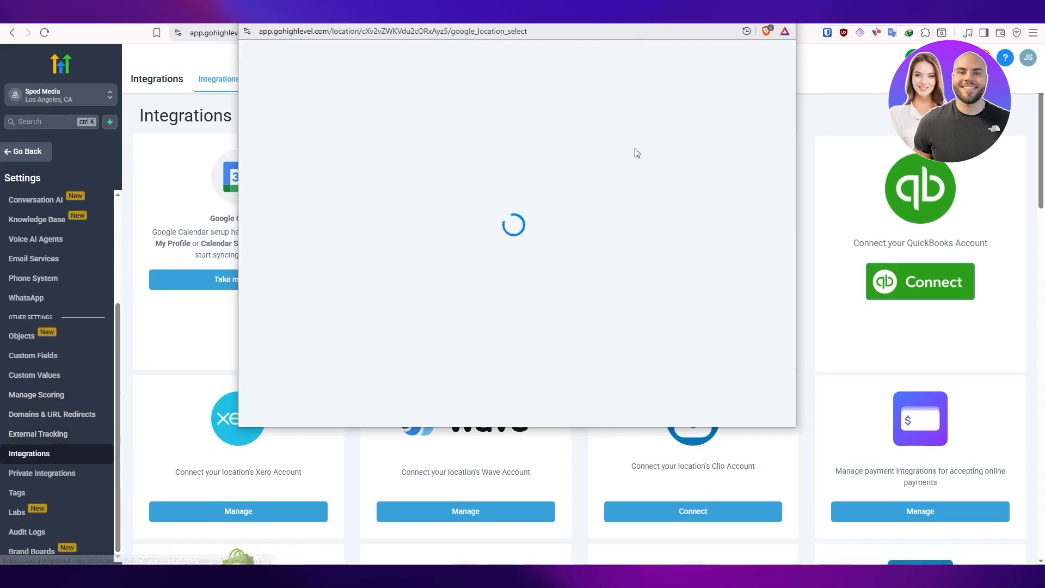
{"action": "left_click_drag", "start_coordinate": [349, 89], "coordinate": [590, 94]}
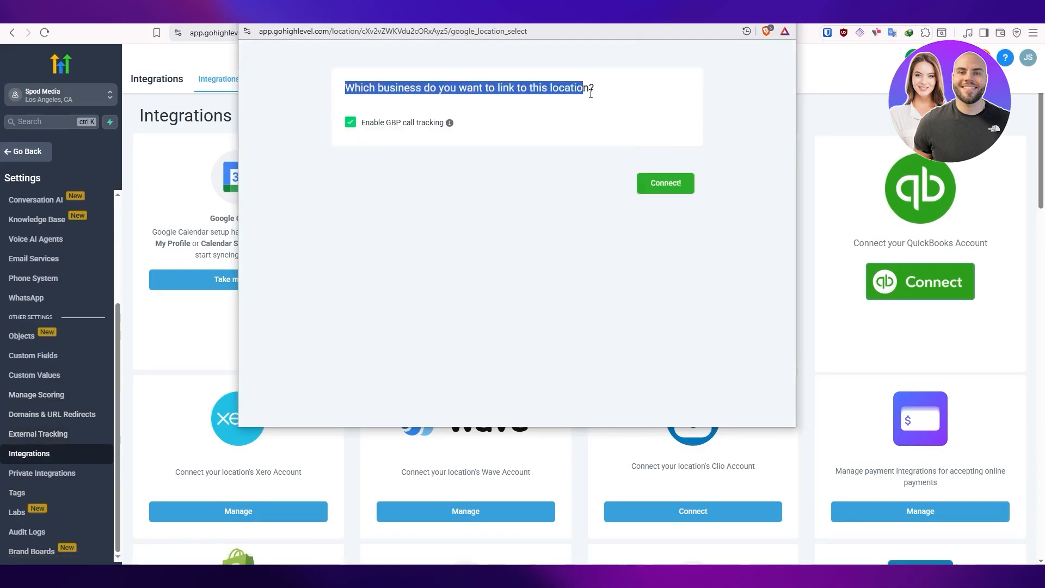
{"action": "left_click", "coordinate": [598, 181]}
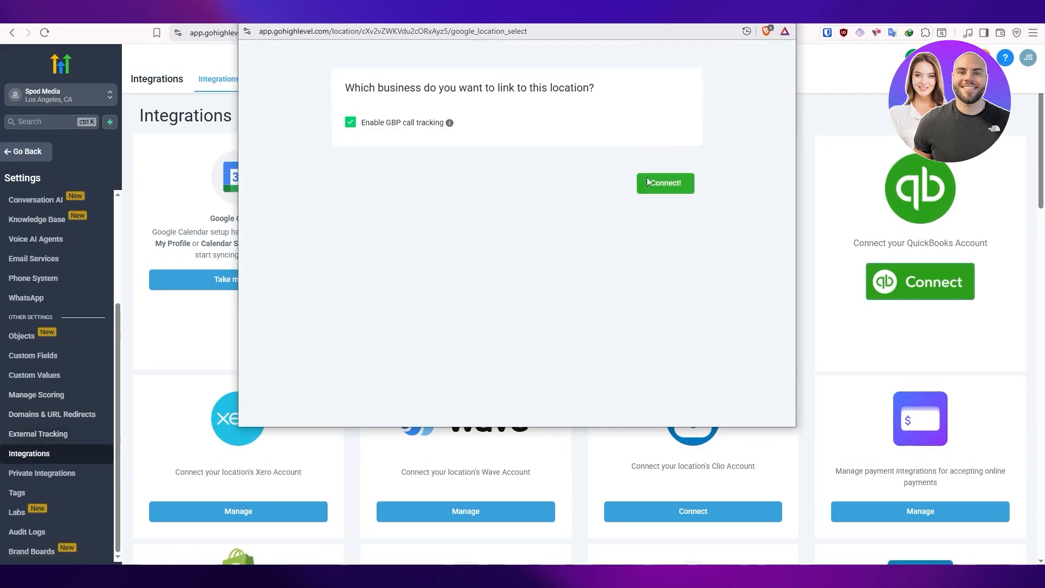
{"action": "left_click", "coordinate": [674, 185]}
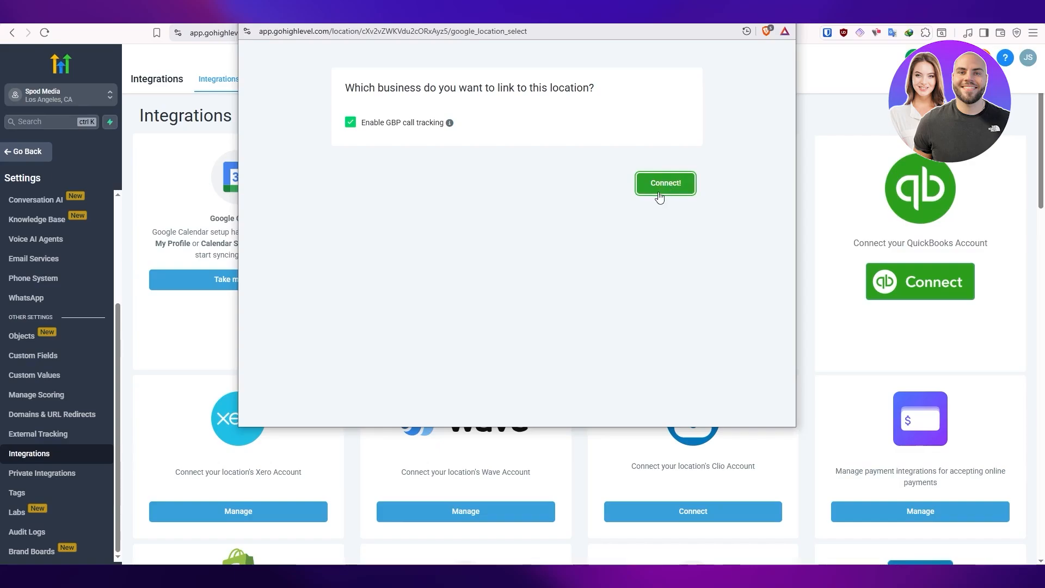
{"action": "left_click", "coordinate": [664, 184]}
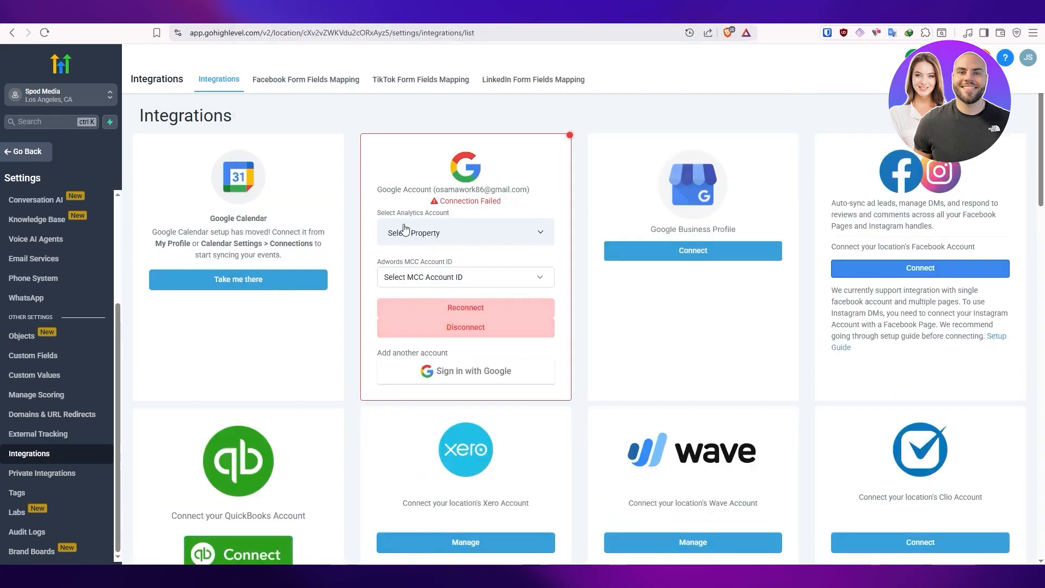
- Check the Analytics property and Adwords MCC account choices offered for the connected Google account
{"action": "left_click", "coordinate": [430, 234]}
{"action": "left_click", "coordinate": [457, 263]}
{"action": "left_click", "coordinate": [462, 277]}
{"action": "left_click", "coordinate": [462, 300]}
{"action": "scroll", "coordinate": [476, 282], "scroll_direction": "down", "scroll_amount": 4}
{"action": "scroll", "coordinate": [476, 282], "scroll_direction": "up", "scroll_amount": 4}
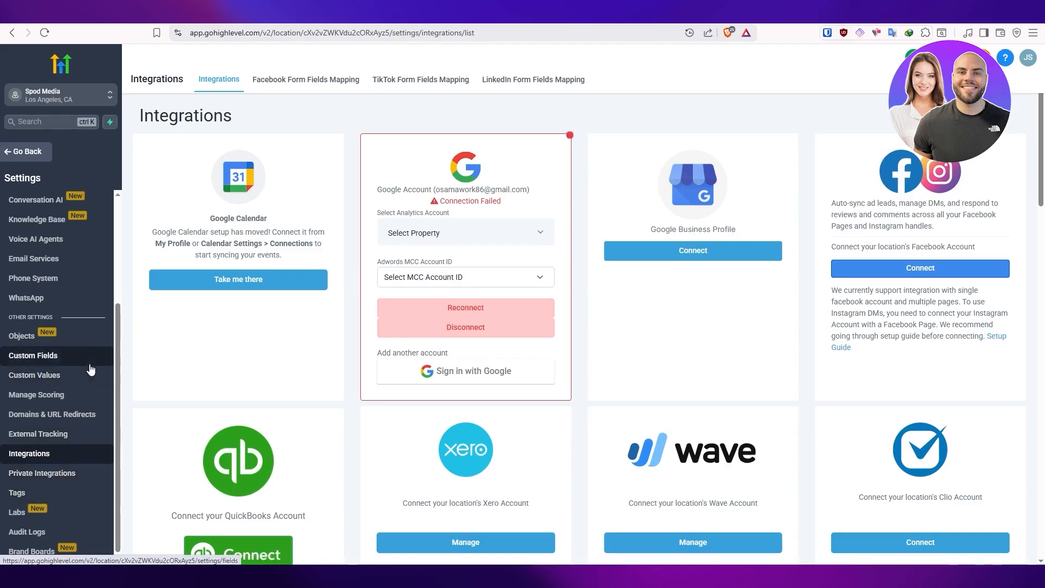
{"action": "left_click", "coordinate": [87, 394]}
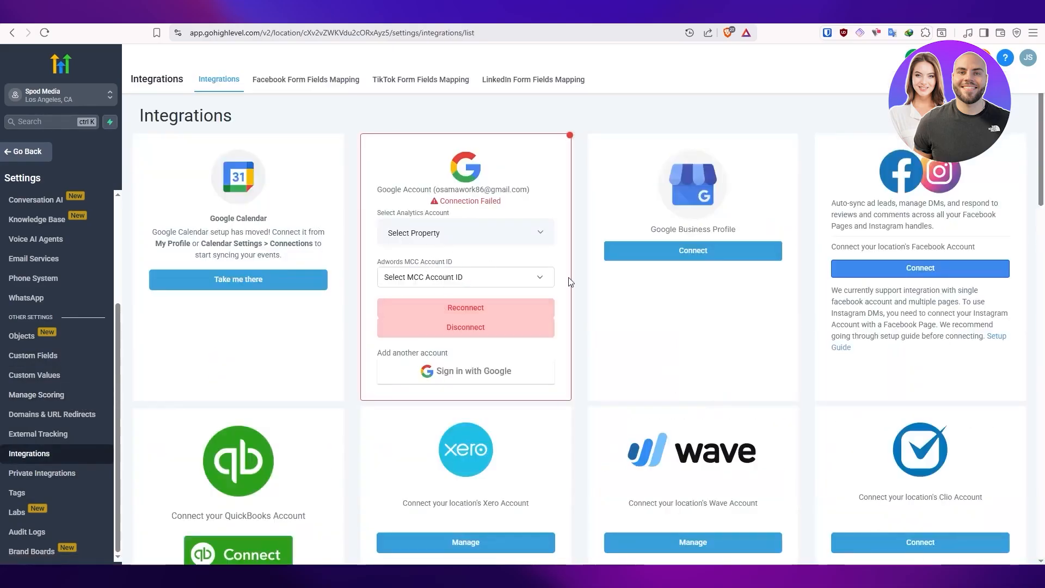
- Open the Reputation overview and start its Connect Google Business Profile setup task
{"action": "left_click", "coordinate": [30, 150]}
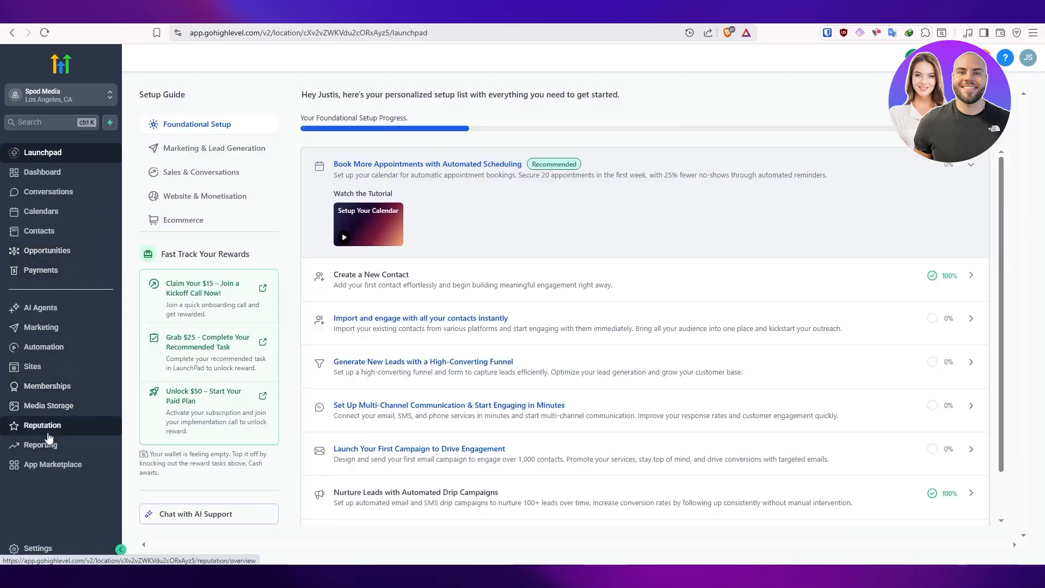
{"action": "left_click", "coordinate": [47, 431]}
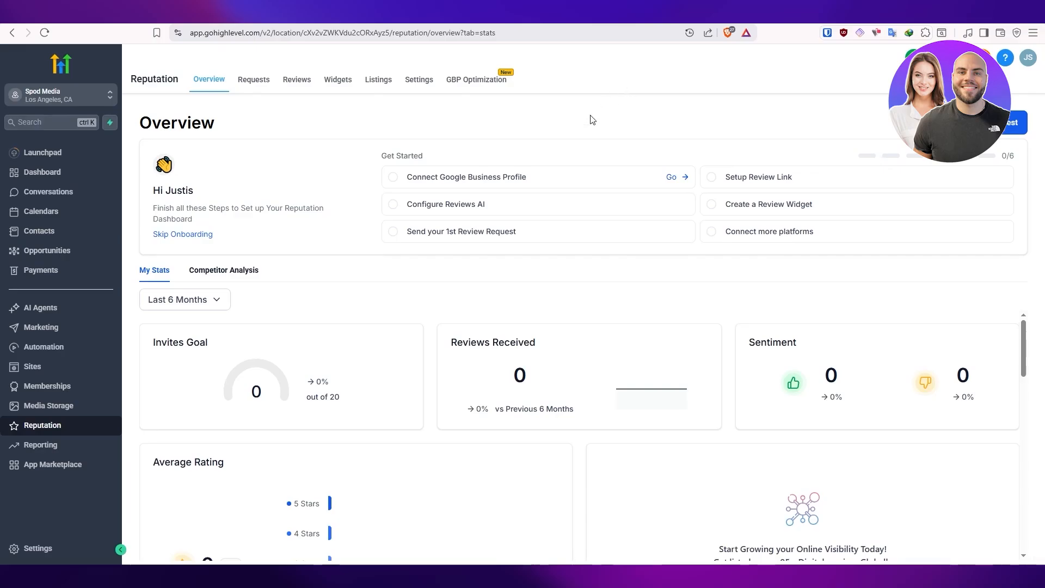
{"action": "left_click", "coordinate": [501, 187]}
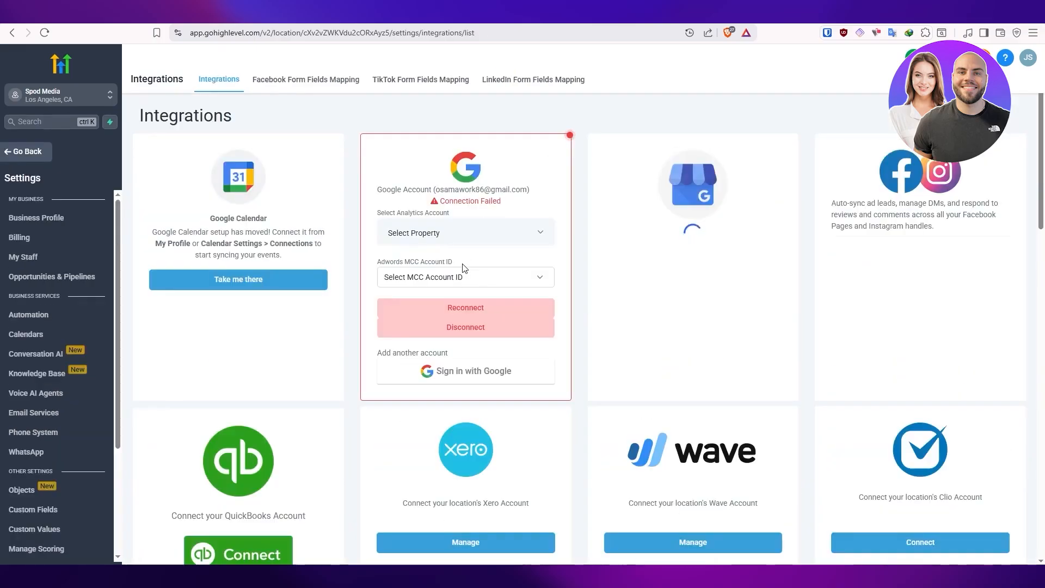
- Disconnect the Google account from the location and sign in with Google again
{"action": "left_click", "coordinate": [455, 283]}
{"action": "left_click", "coordinate": [473, 327]}
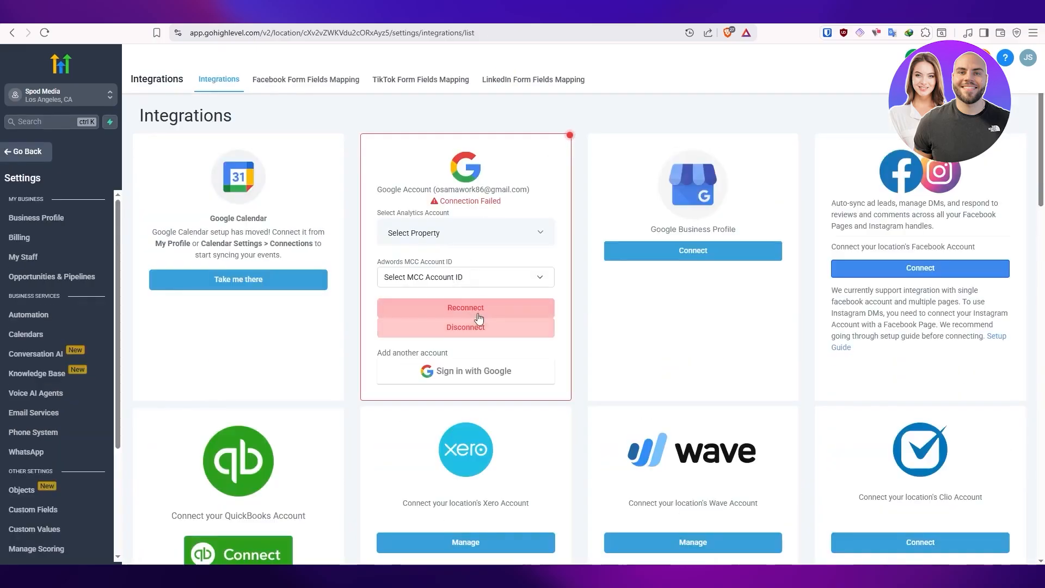
{"action": "left_click", "coordinate": [475, 327]}
{"action": "left_click", "coordinate": [680, 158]}
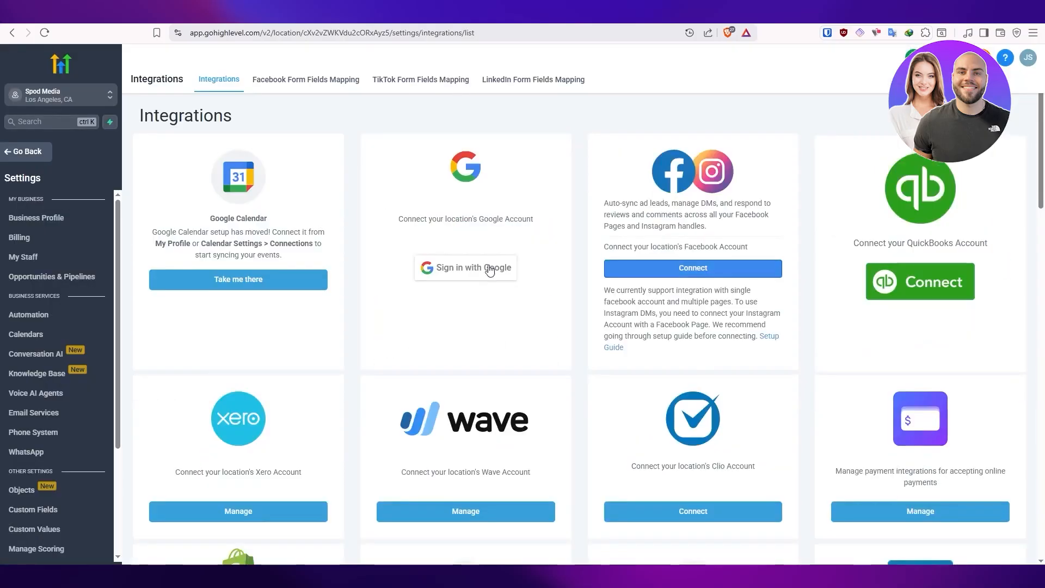
{"action": "left_click", "coordinate": [492, 268]}
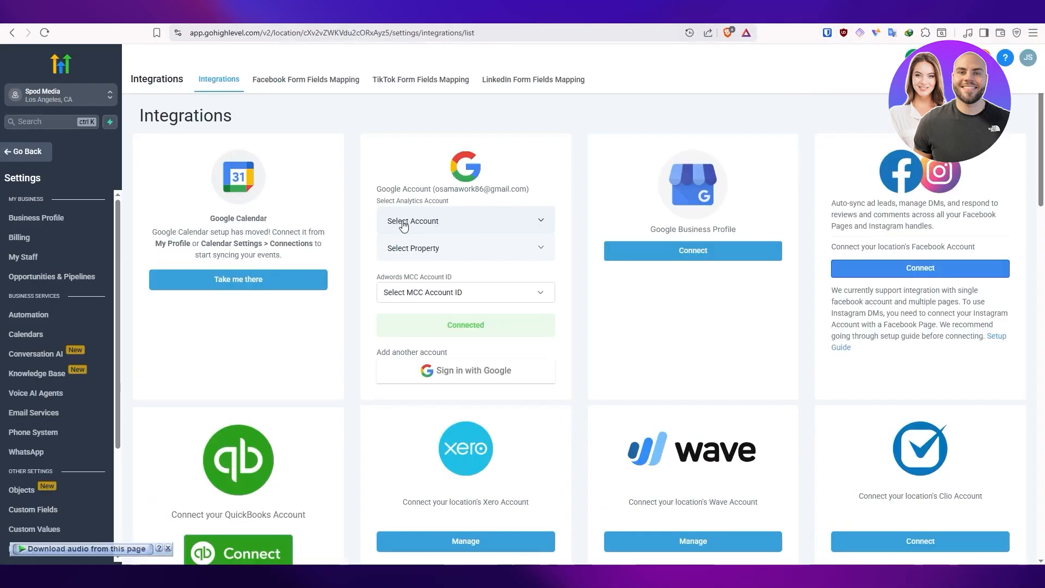
- Set the Google integration's Analytics account to osmsite with GA4 Properties, and check the Adwords MCC account choices
{"action": "left_click", "coordinate": [407, 224]}
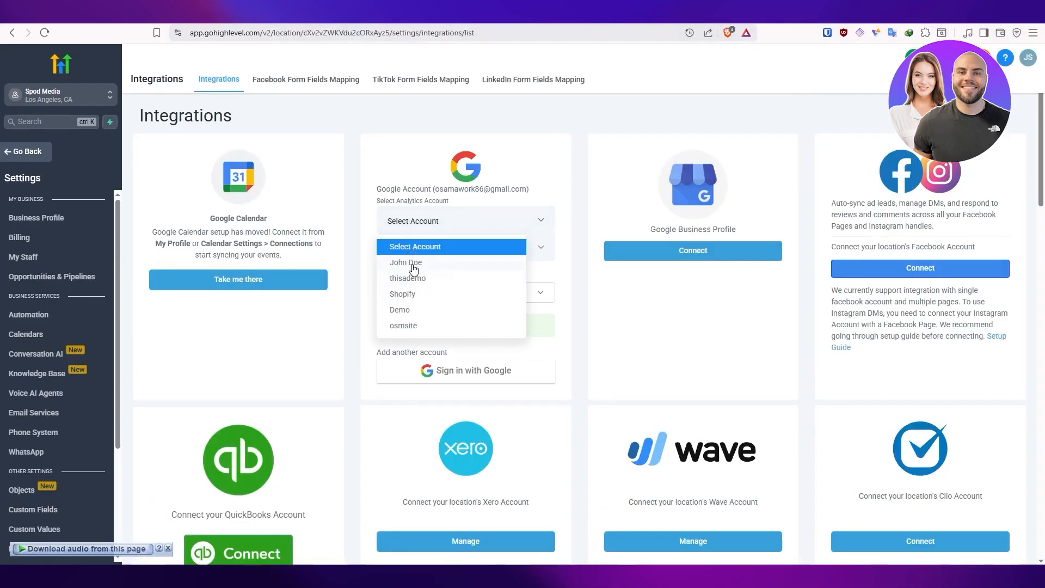
{"action": "left_click", "coordinate": [417, 326]}
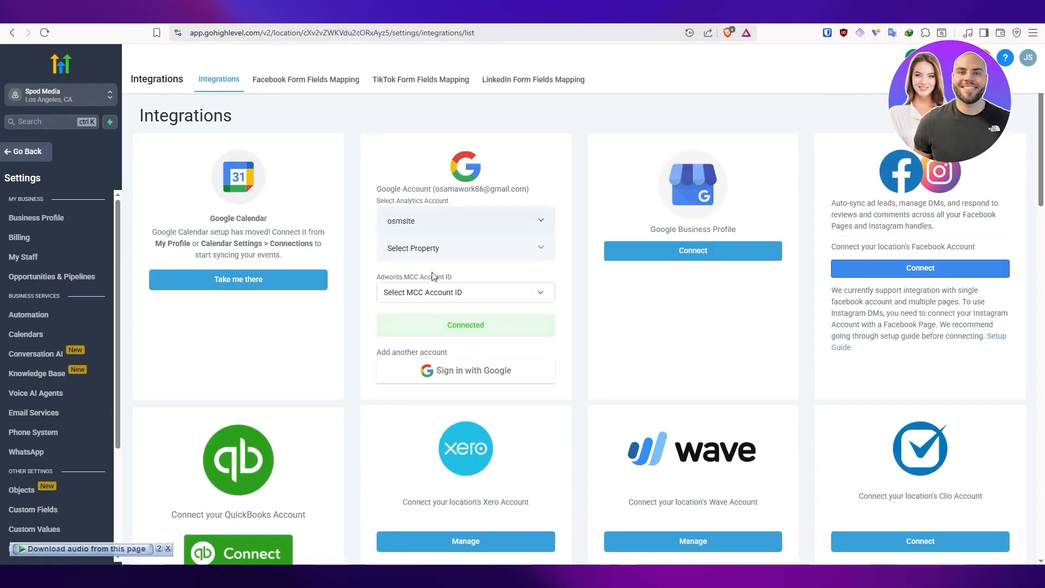
{"action": "left_click", "coordinate": [435, 254]}
{"action": "left_click", "coordinate": [438, 287]}
{"action": "left_click", "coordinate": [438, 293]}
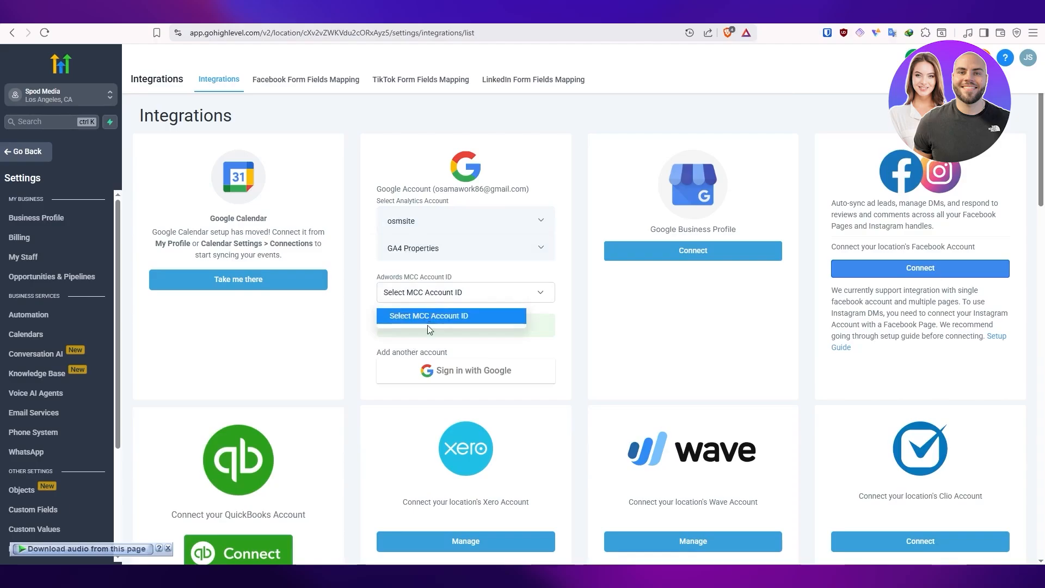
{"action": "left_click", "coordinate": [462, 318]}
{"action": "left_click", "coordinate": [467, 297]}
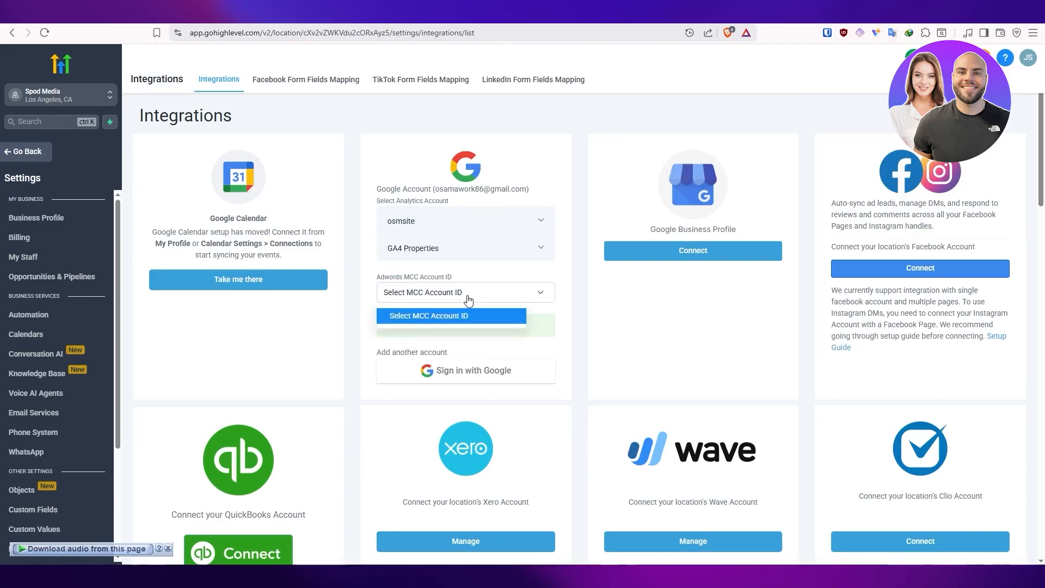
{"action": "left_click", "coordinate": [423, 328]}
{"action": "left_click", "coordinate": [631, 159]}
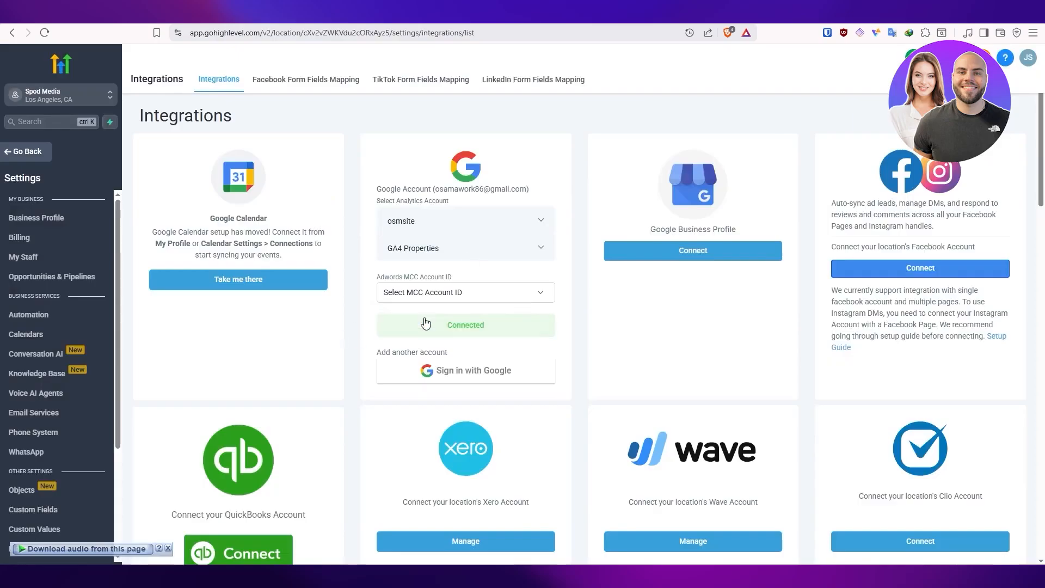
- Return to Reputation and look through its Overview, Requests and Reviews pages
{"action": "left_click", "coordinate": [167, 548]}
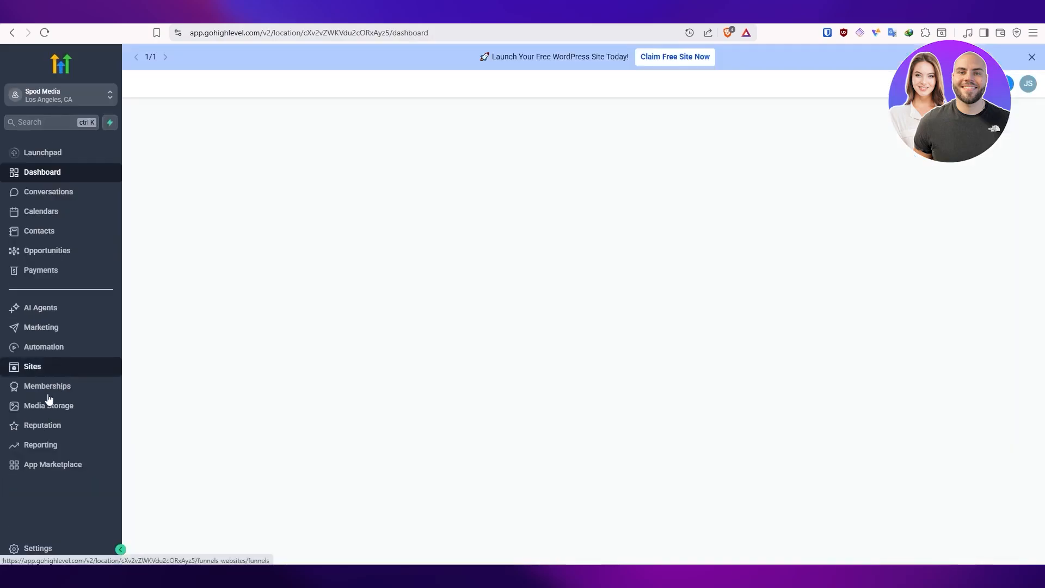
{"action": "left_click", "coordinate": [54, 429]}
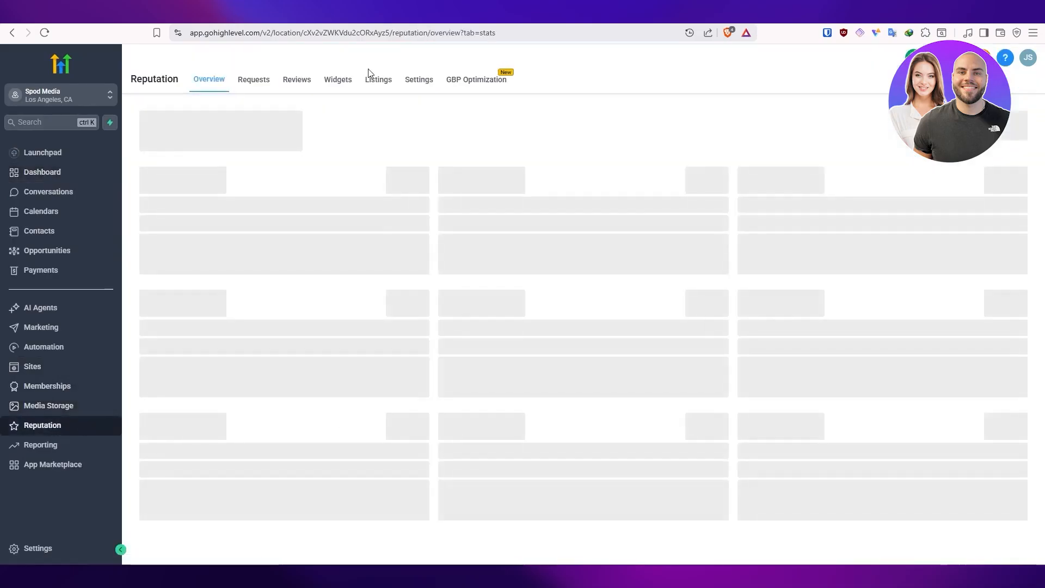
{"action": "scroll", "coordinate": [471, 327], "scroll_direction": "down", "scroll_amount": 2}
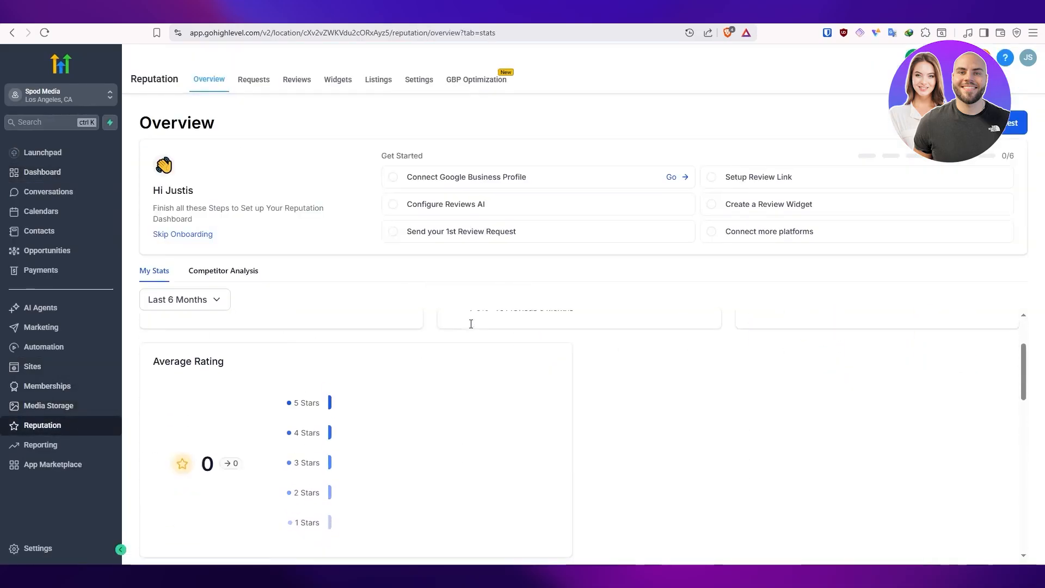
{"action": "scroll", "coordinate": [498, 335], "scroll_direction": "up", "scroll_amount": 2}
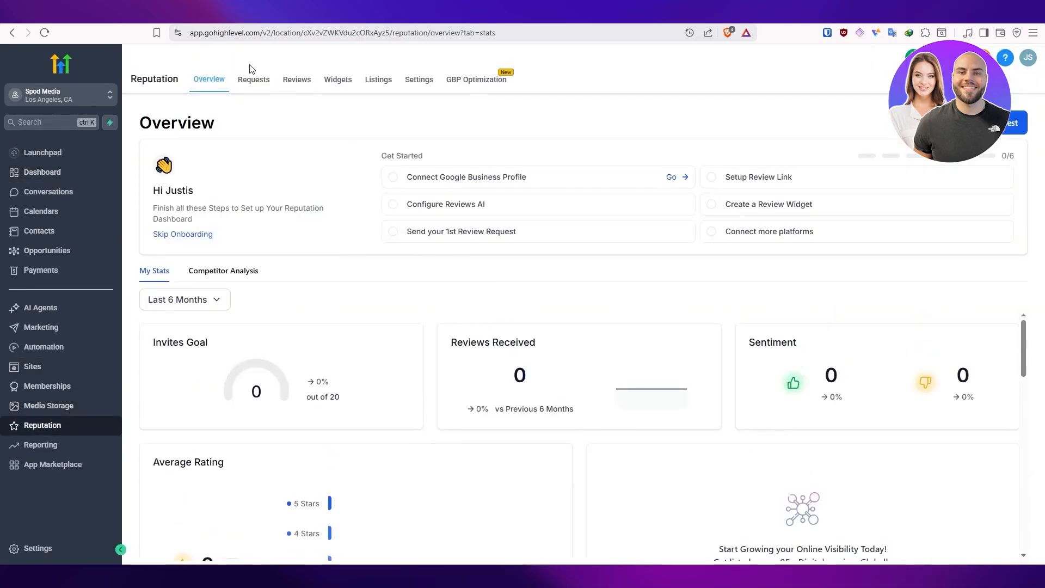
{"action": "left_click", "coordinate": [256, 81]}
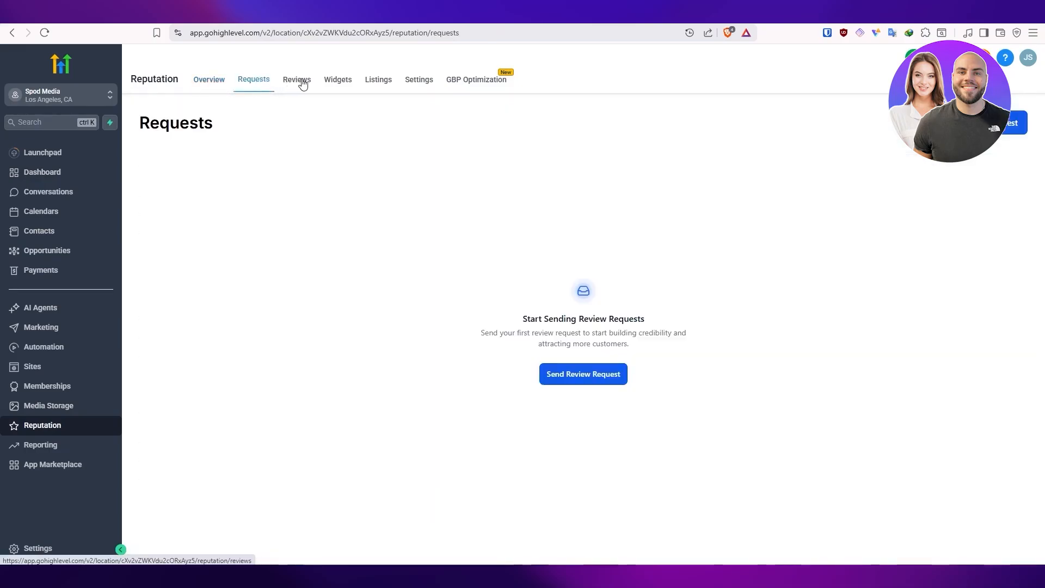
{"action": "left_click", "coordinate": [304, 81]}
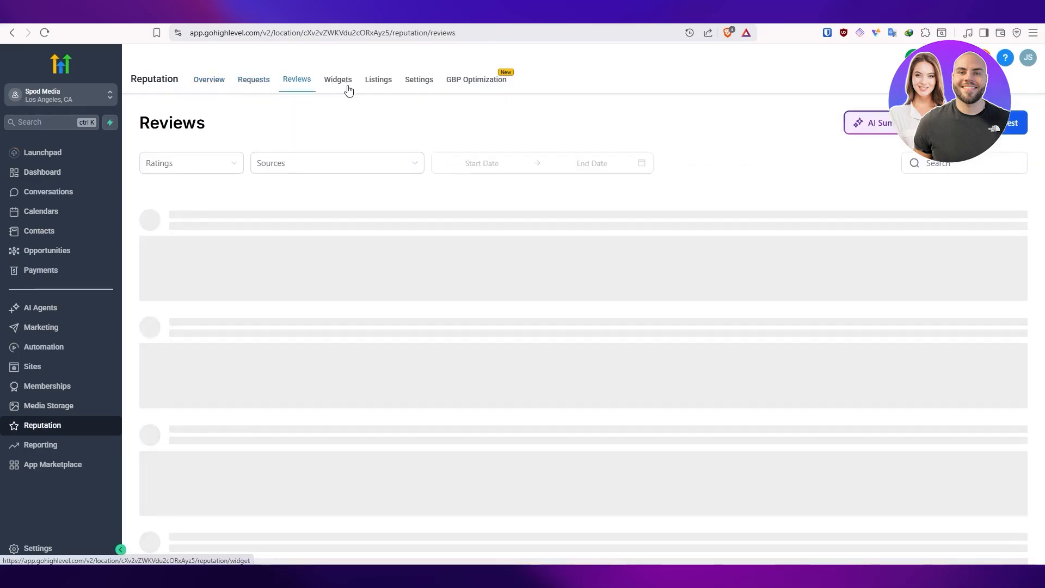
- View the Reputation widgets, and start the Connect Google Business Profile task from the Overview again
{"action": "left_click", "coordinate": [349, 90]}
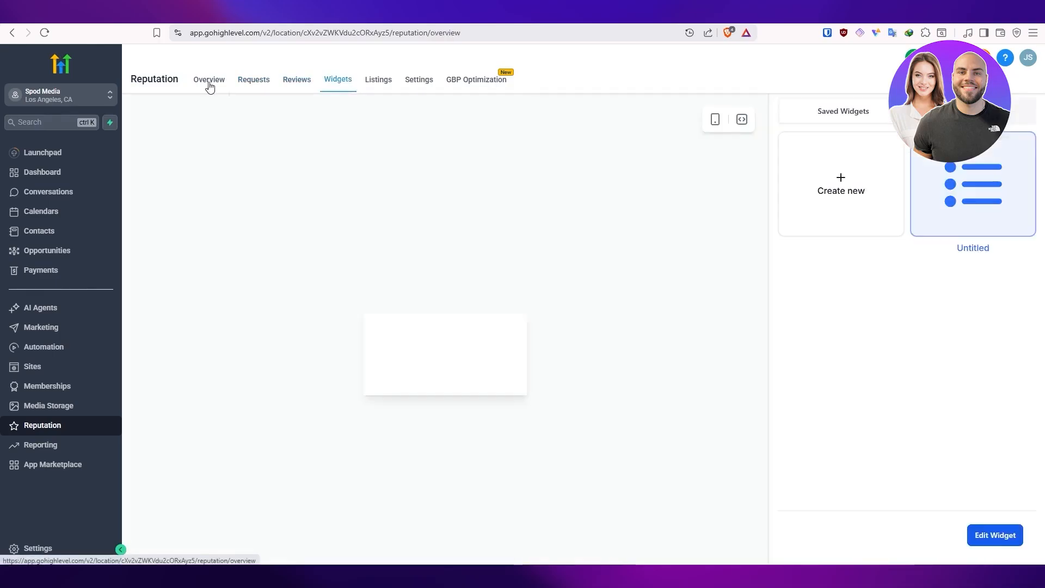
{"action": "left_click", "coordinate": [210, 84]}
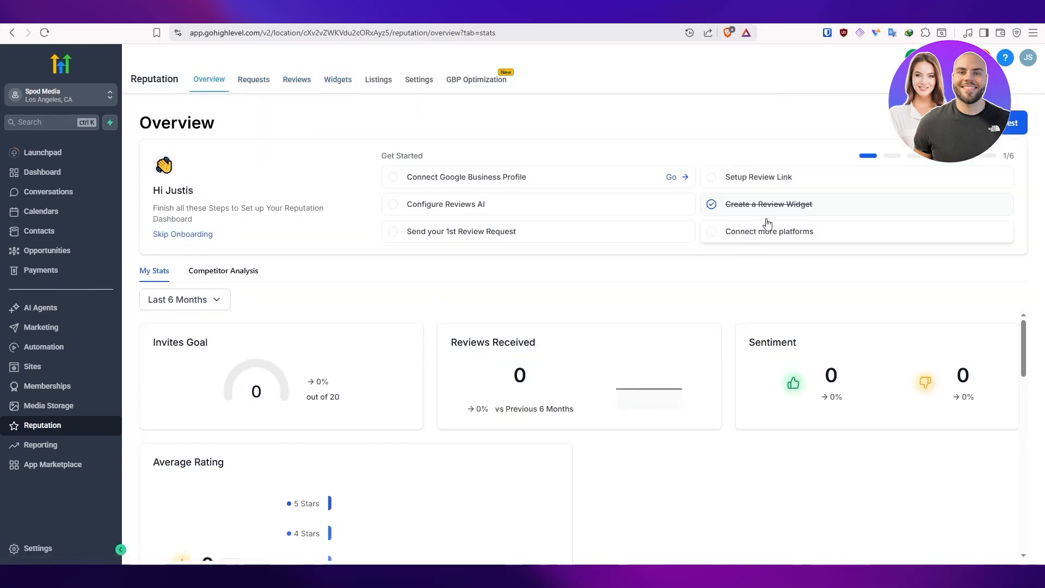
{"action": "left_click", "coordinate": [529, 187]}
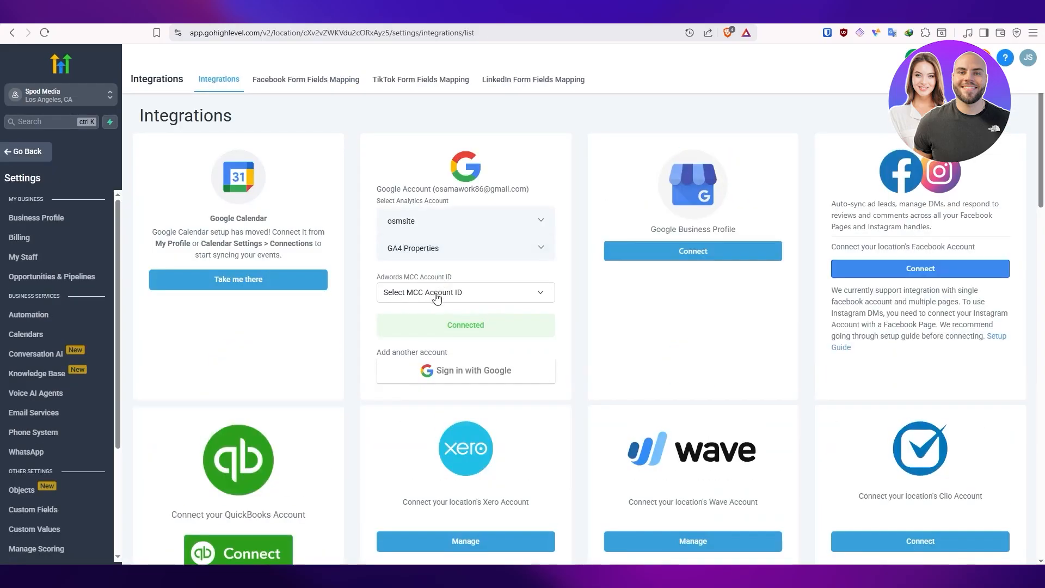
- Check the Adwords MCC Account ID choices of the Google integration and return to the Reputation Overview
{"action": "left_click", "coordinate": [437, 294]}
{"action": "left_click", "coordinate": [406, 326]}
{"action": "left_click", "coordinate": [434, 295]}
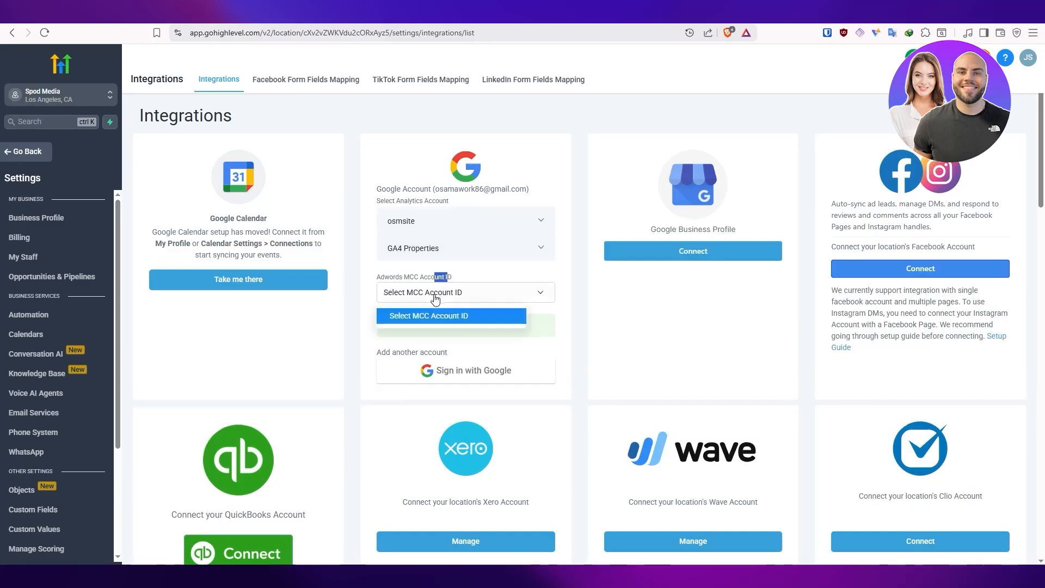
{"action": "left_click", "coordinate": [421, 328]}
{"action": "key", "text": "alt+Left"}
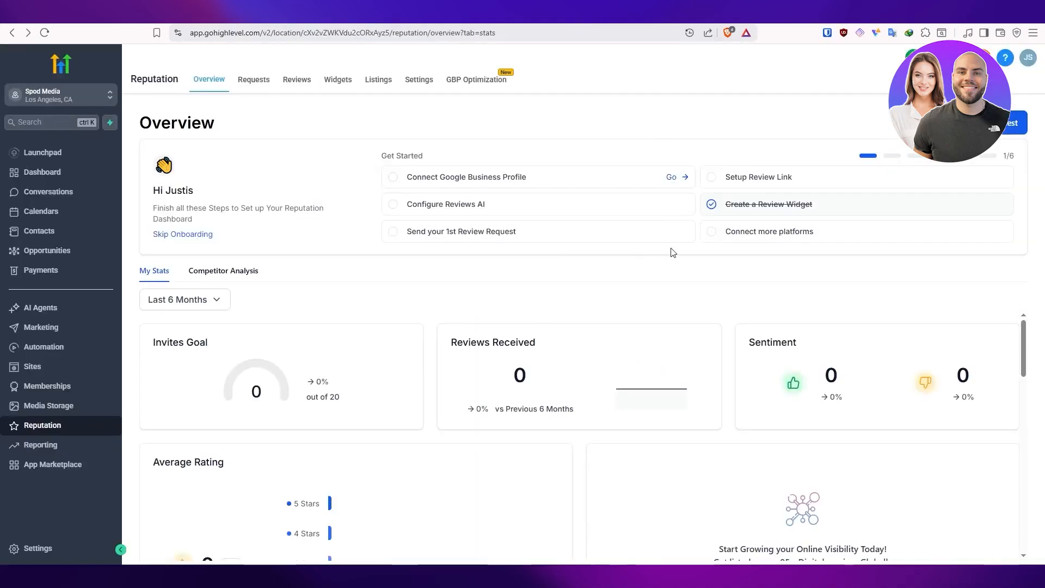
- Open the Setup Review Link task and examine the Reviews AI response modes in the Reputation settings
{"action": "left_click", "coordinate": [776, 187]}
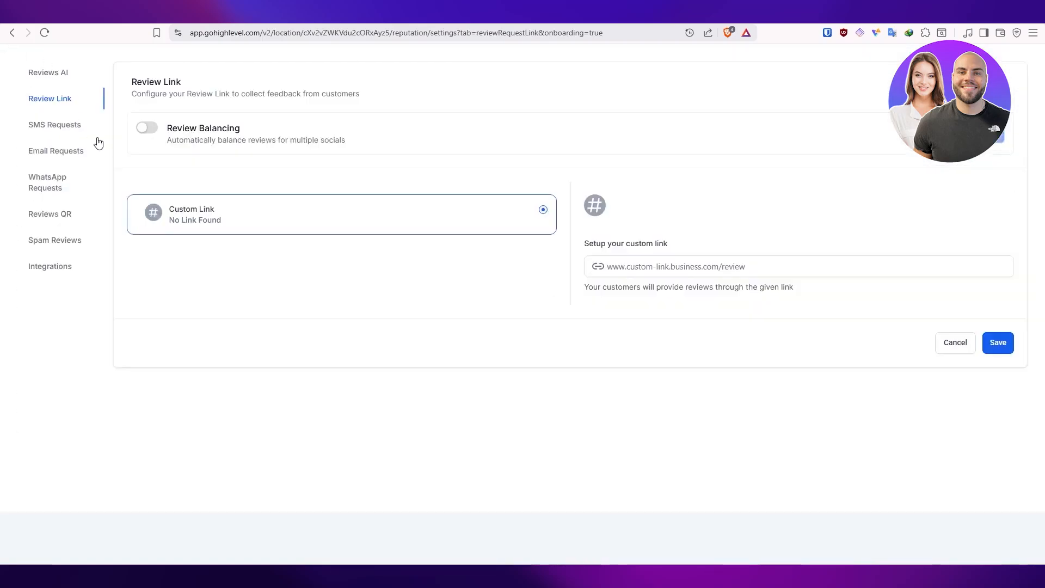
{"action": "left_click", "coordinate": [65, 78]}
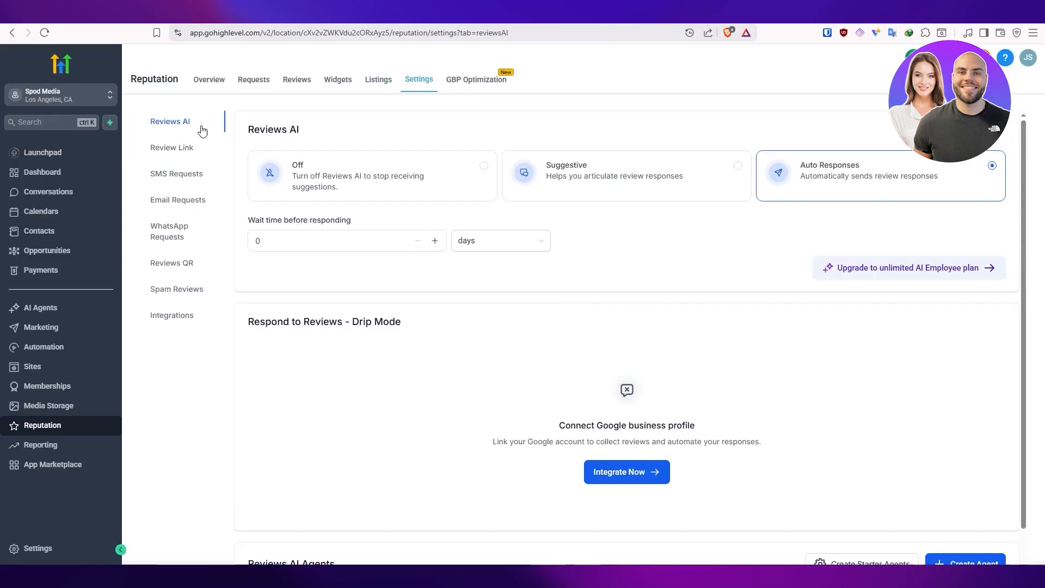
{"action": "left_click", "coordinate": [419, 90]}
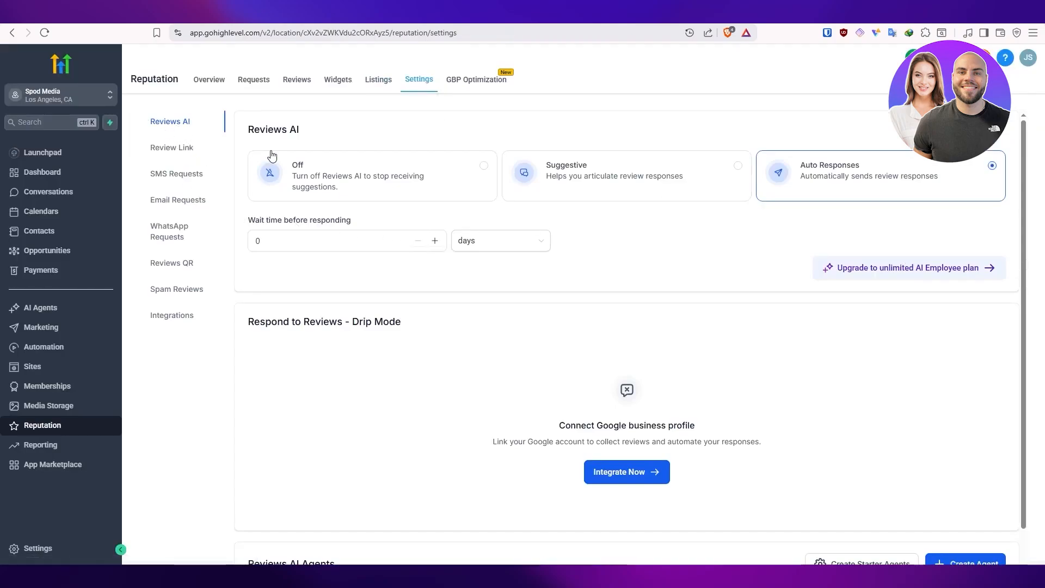
{"action": "left_click_drag", "start_coordinate": [301, 130], "coordinate": [279, 130]}
{"action": "left_click", "coordinate": [811, 216]}
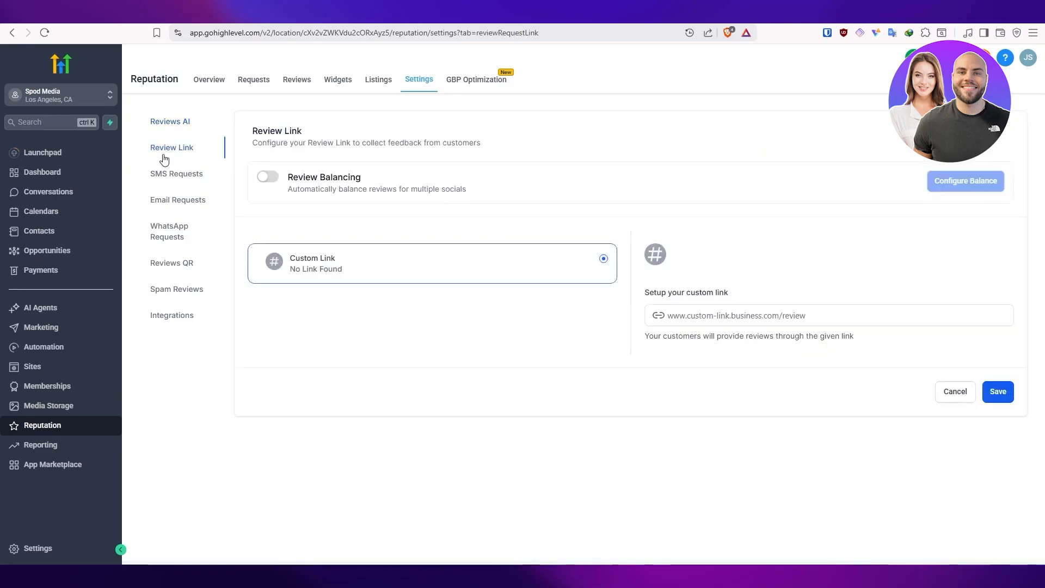
- In the Reputation settings, turn on Review Balancing for the review link and enable SMS Review Requests
{"action": "left_click_drag", "start_coordinate": [271, 143], "coordinate": [550, 184]}
{"action": "left_click", "coordinate": [550, 184]}
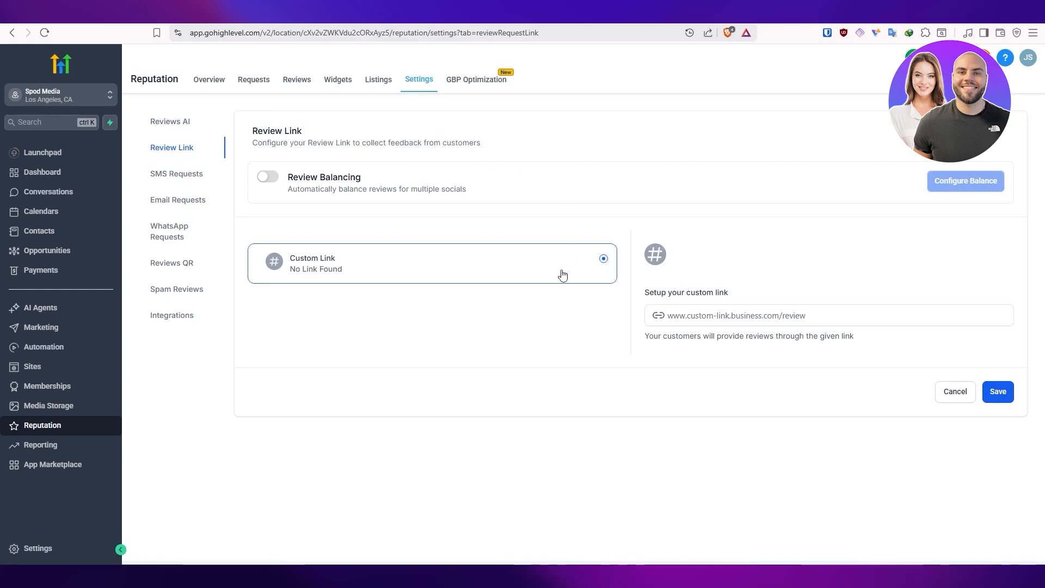
{"action": "left_click", "coordinate": [268, 177]}
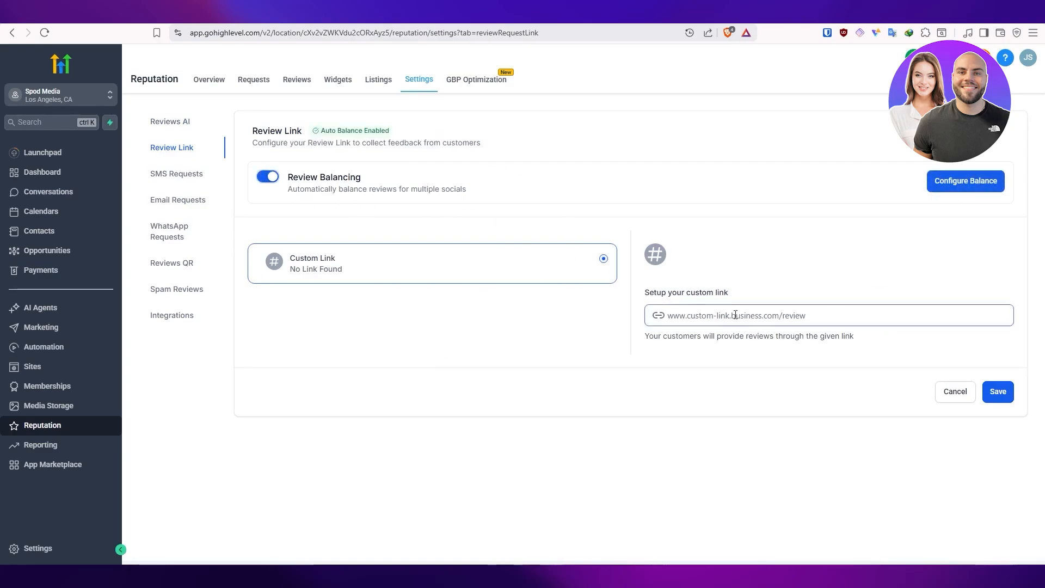
{"action": "left_click", "coordinate": [180, 180]}
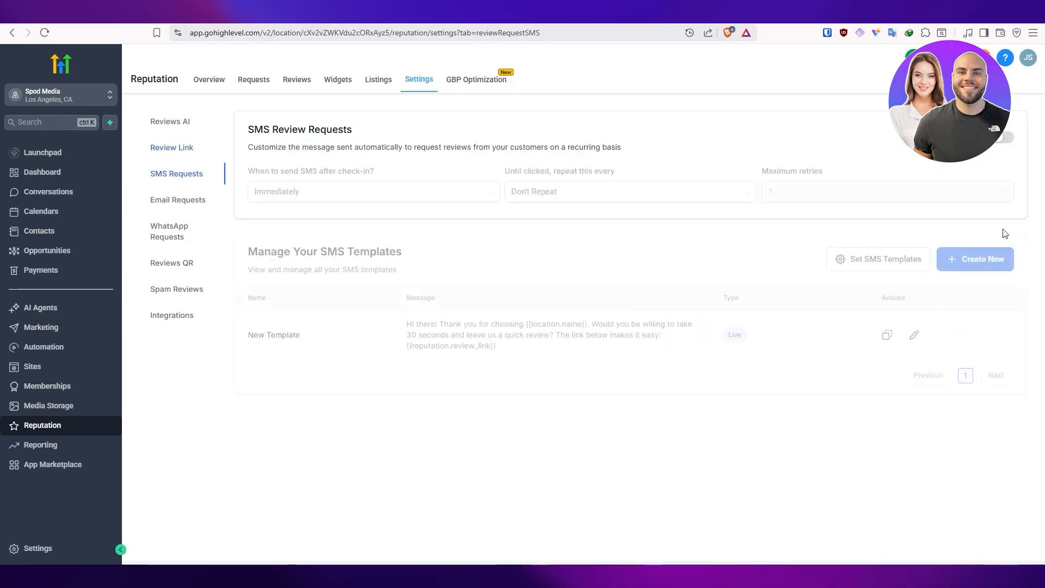
{"action": "left_click", "coordinate": [1005, 138]}
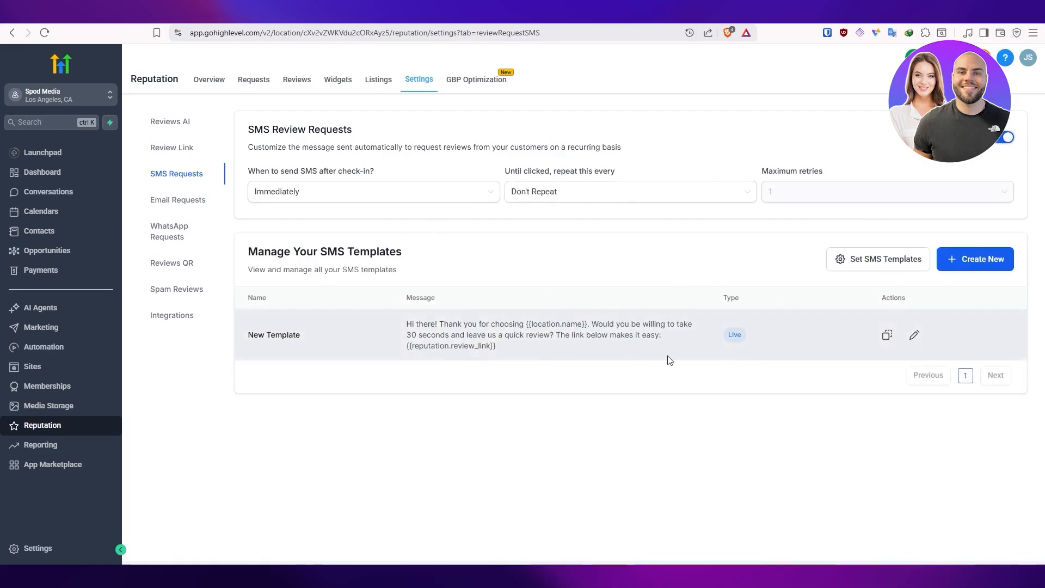
- Look through the Email Requests, WhatsApp Requests, Reviews QR, Spam Reviews and Integrations settings, and return to the Reviews AI settings
{"action": "left_click", "coordinate": [162, 202]}
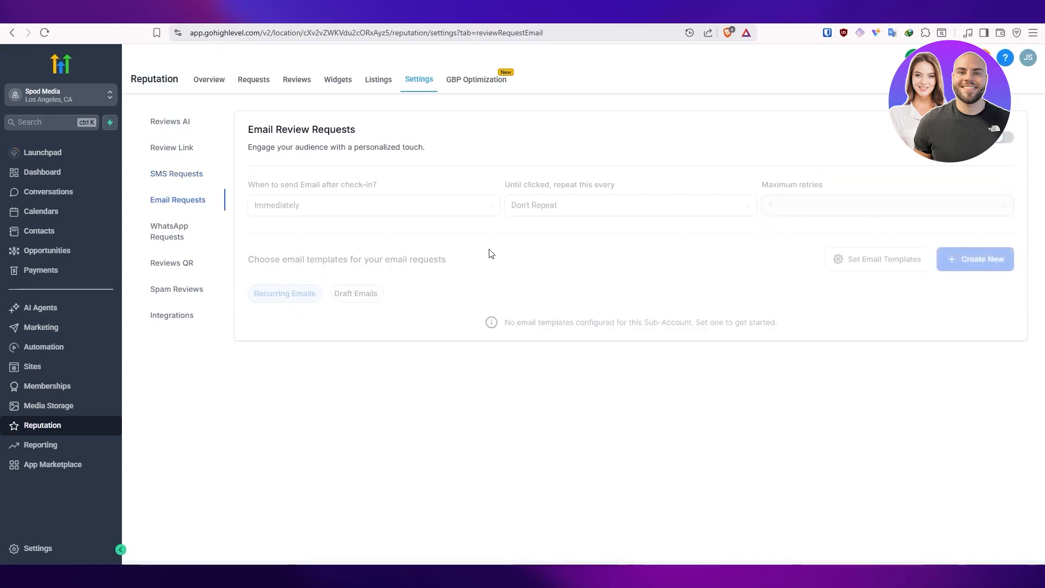
{"action": "left_click", "coordinate": [163, 238]}
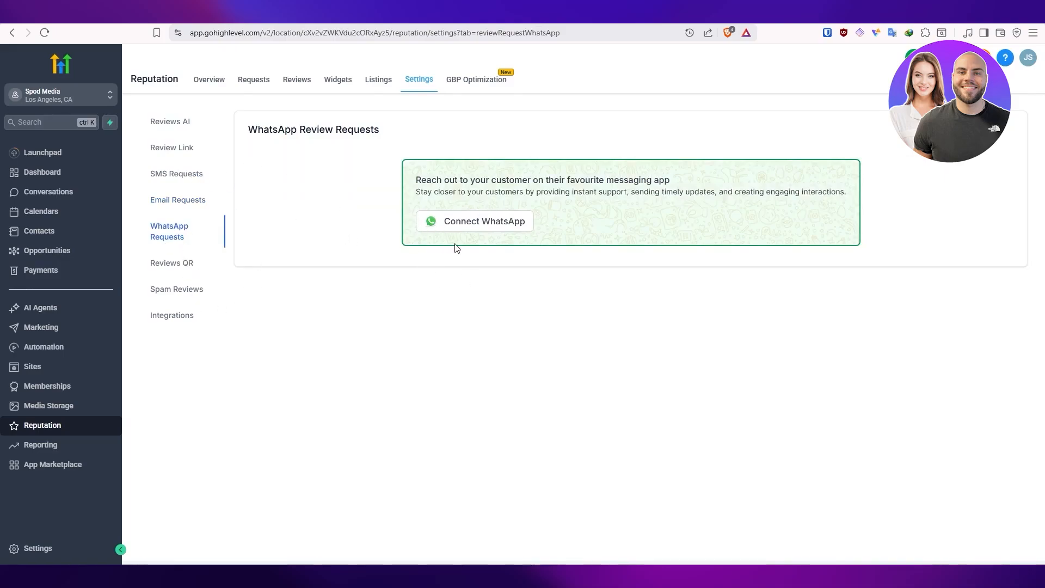
{"action": "left_click", "coordinate": [185, 263]}
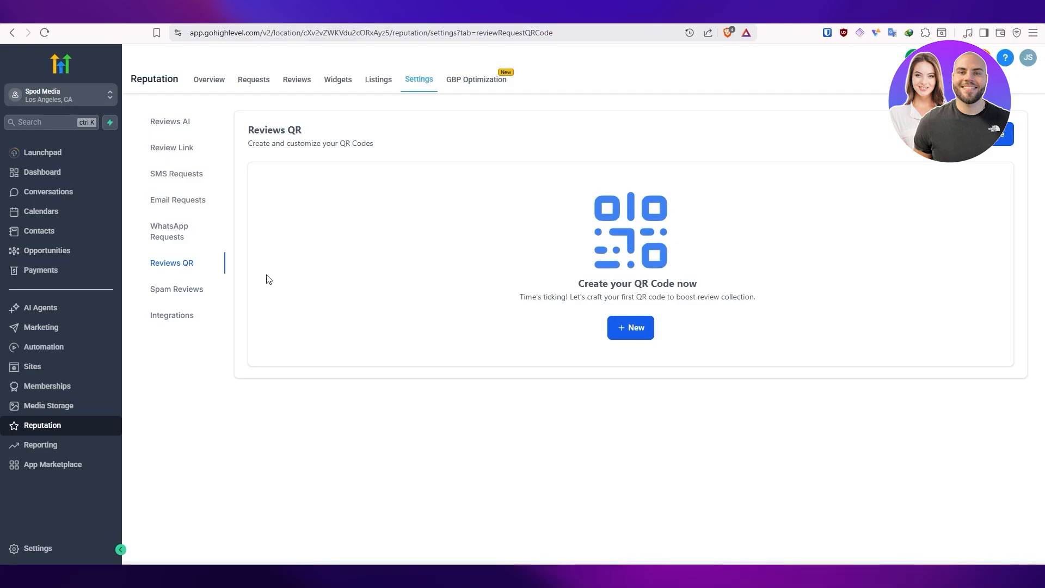
{"action": "left_click", "coordinate": [203, 291]}
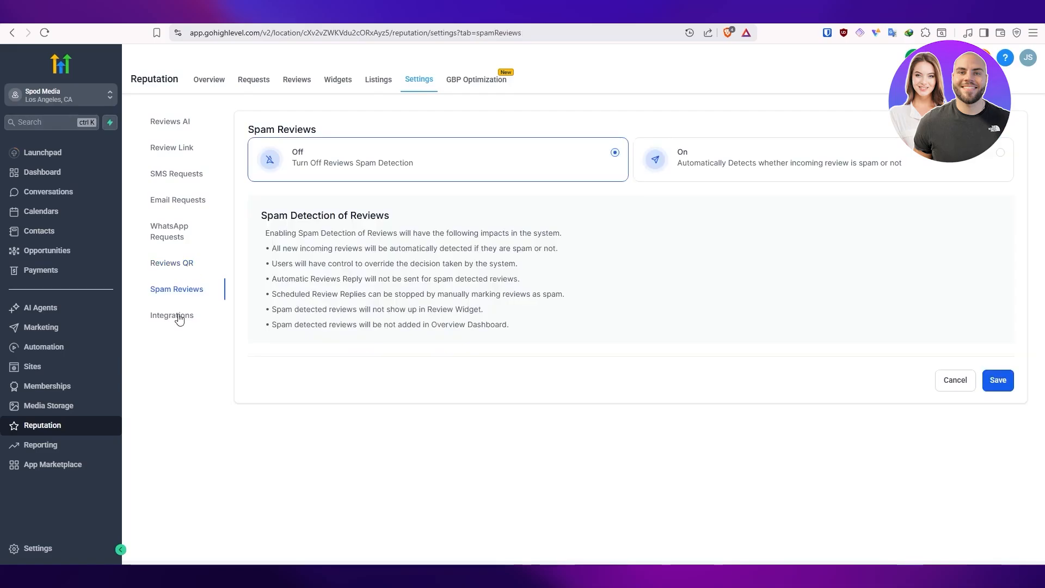
{"action": "left_click", "coordinate": [180, 316]}
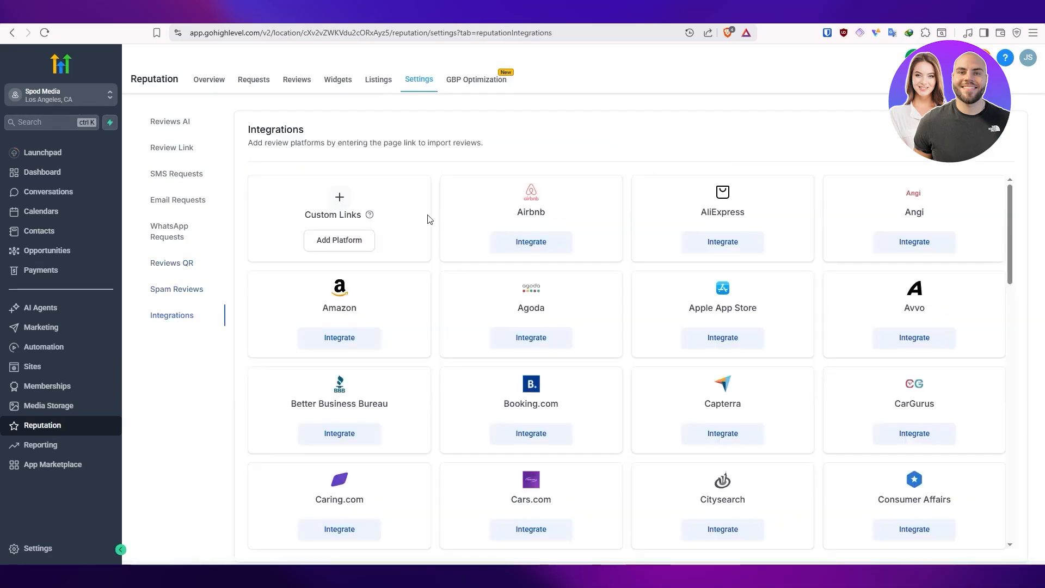
{"action": "scroll", "coordinate": [563, 380], "scroll_direction": "down", "scroll_amount": 3}
{"action": "scroll", "coordinate": [562, 380], "scroll_direction": "up", "scroll_amount": 3}
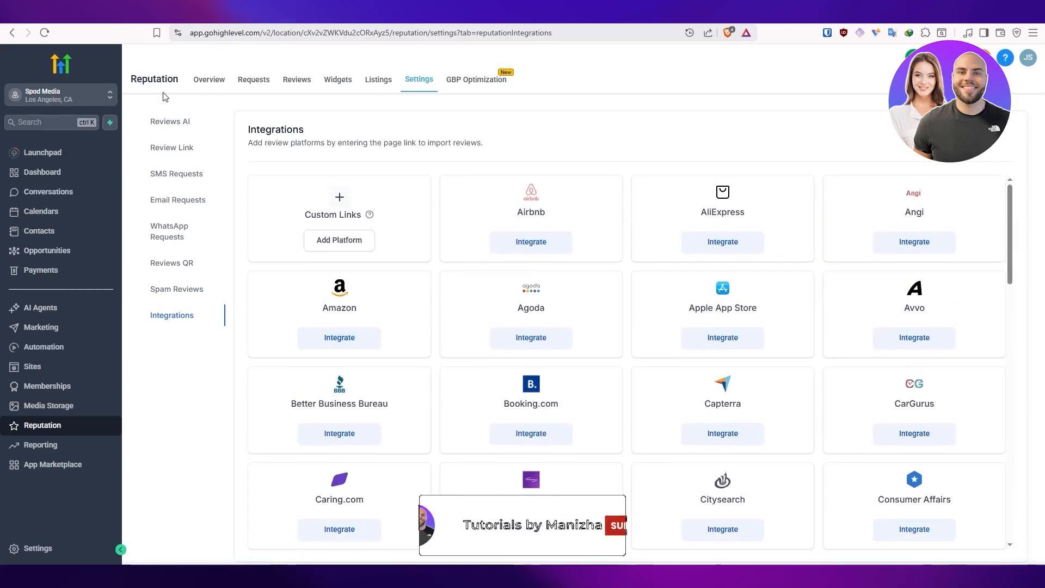
{"action": "left_click", "coordinate": [183, 122]}
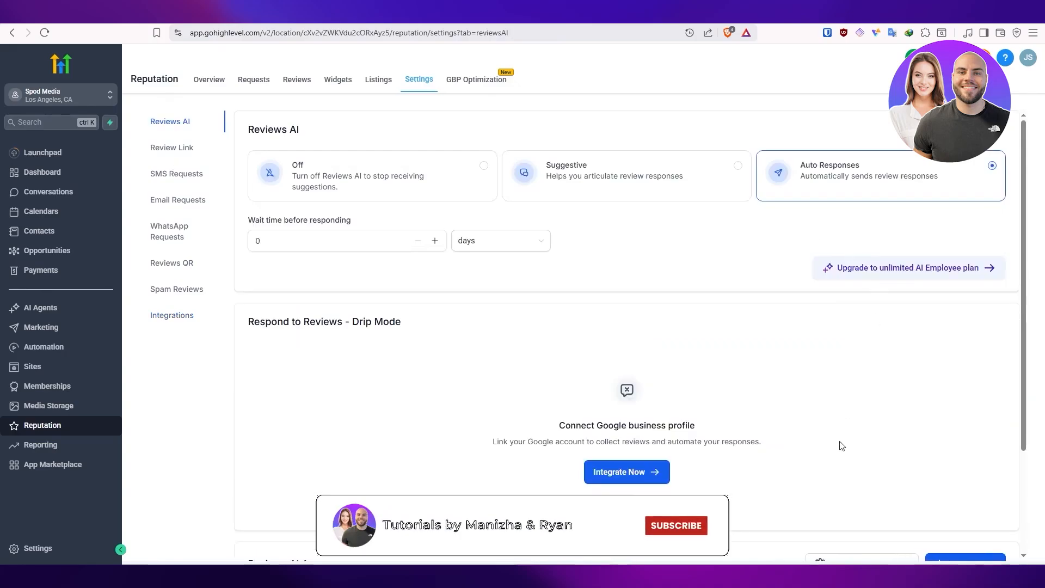